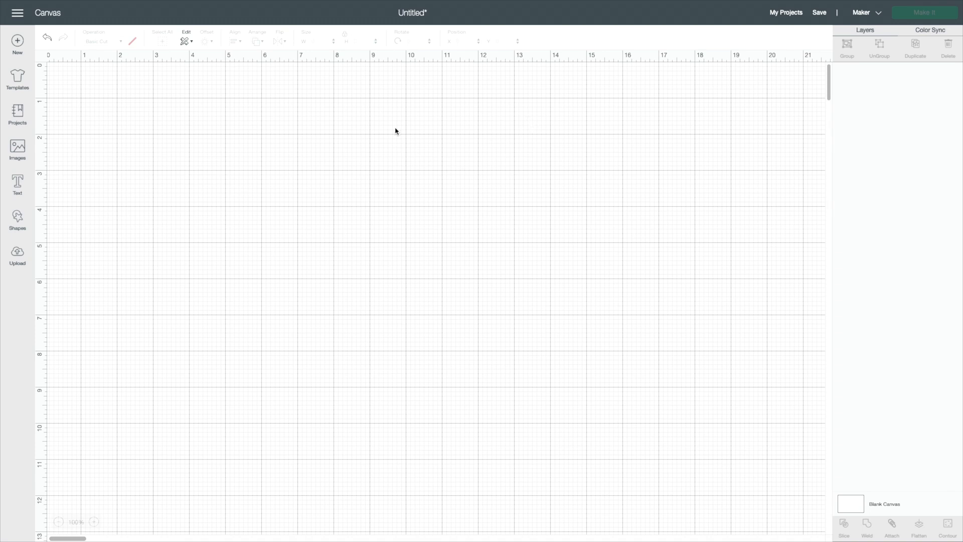
Search the image library for "tea pot" and select the cream teapot with a pink lid and three hearts.
left_click(16, 147)
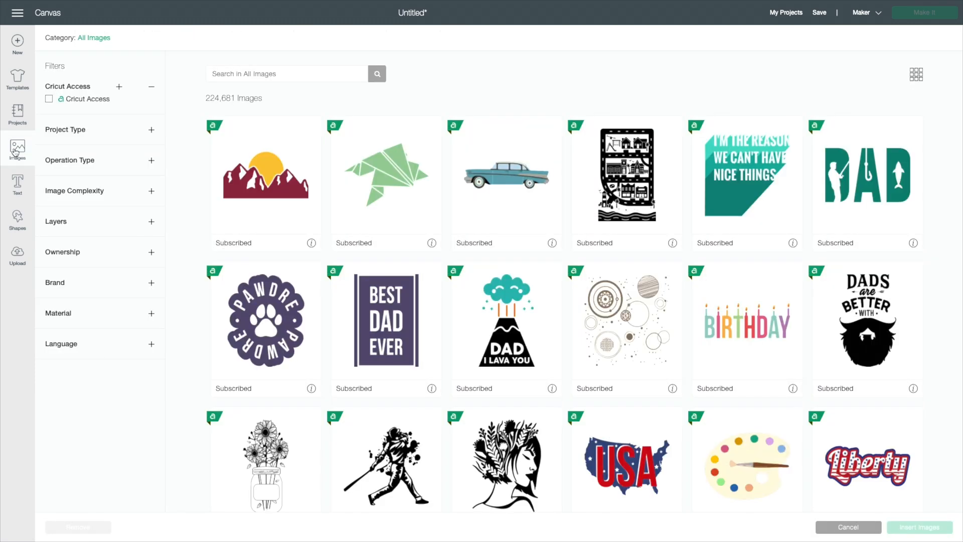
left_click(268, 74)
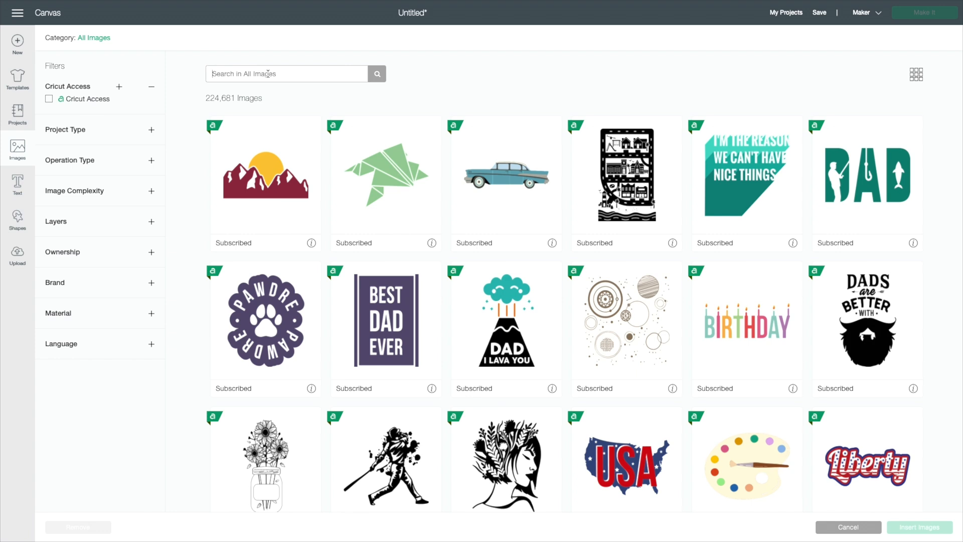
type("tea pot")
key("Return")
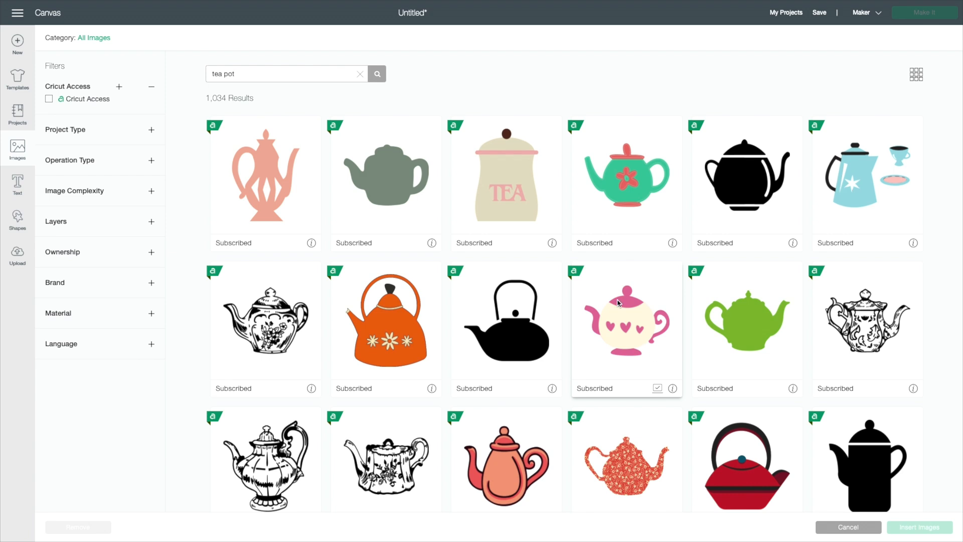
left_click(626, 314)
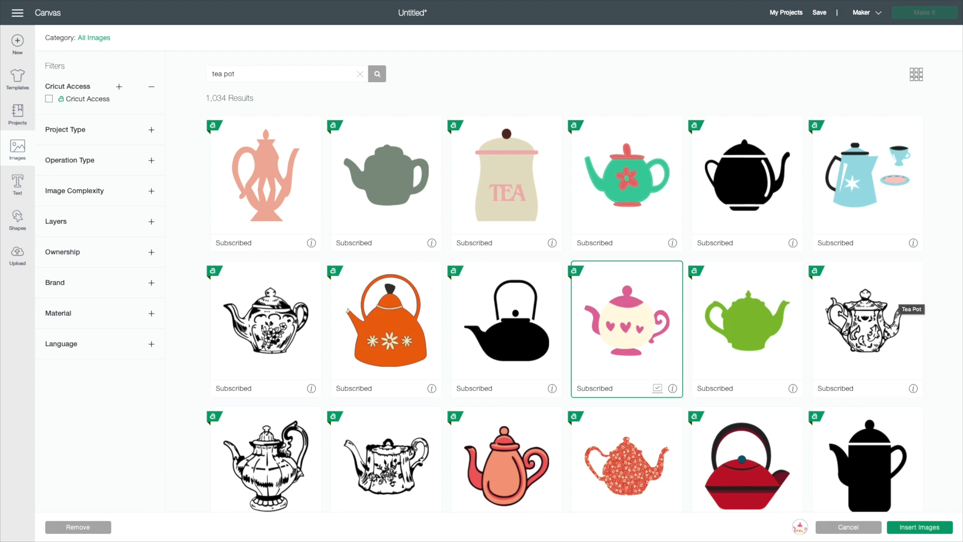
Browse the other teapot images in the search results.
scroll(951, 277, "down", 5)
scroll(951, 276, "down", 10)
scroll(951, 276, "down", 9)
scroll(951, 276, "down", 6)
scroll(952, 276, "down", 8)
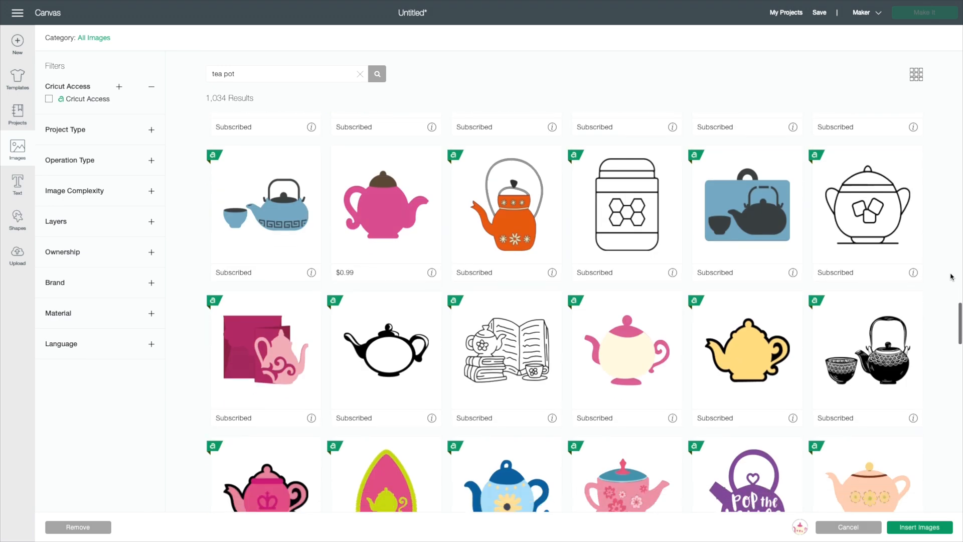
scroll(951, 277, "down", 6)
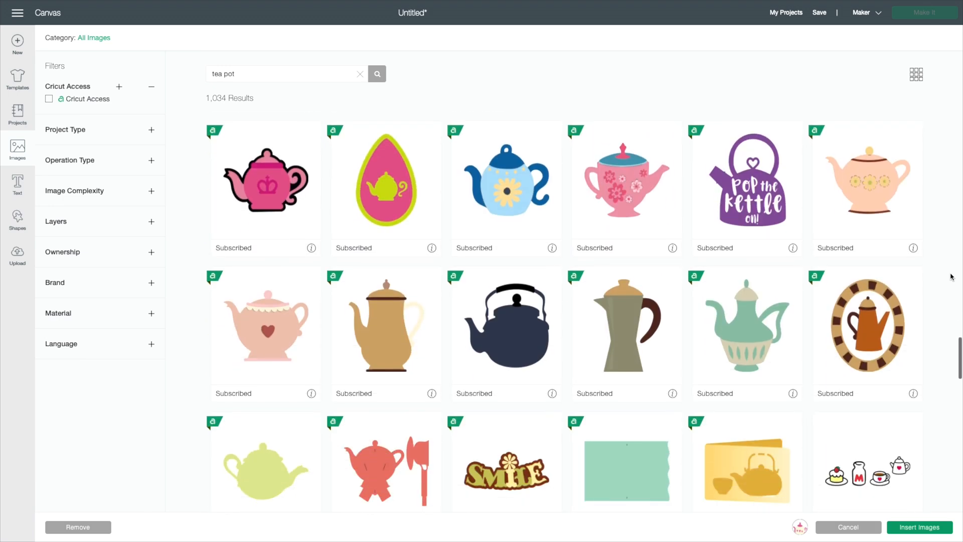
scroll(952, 276, "up", 5)
scroll(952, 276, "down", 2)
scroll(951, 277, "up", 1)
Insert the selected heart teapot image onto the canvas and ungroup its layers.
left_click(922, 528)
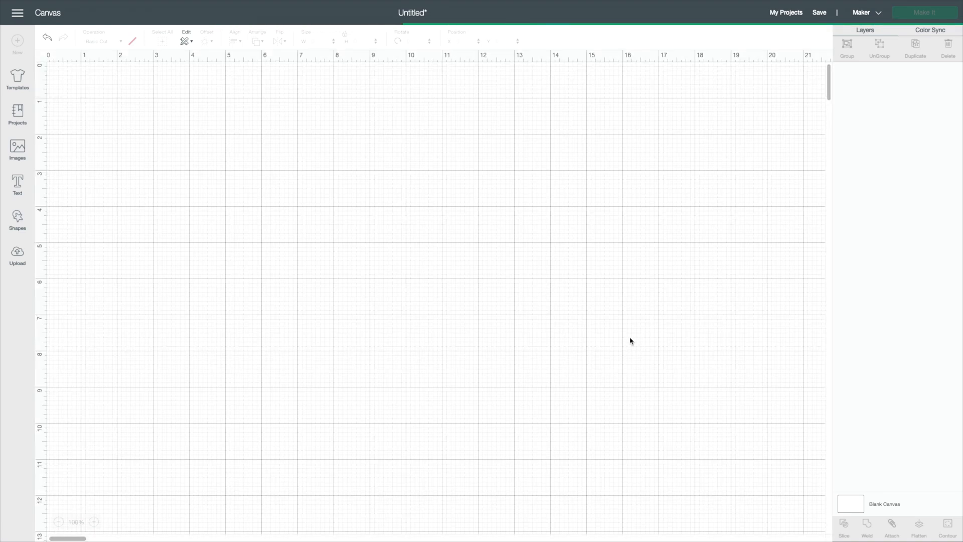
left_click_drag(86, 131, 215, 182)
right_click(254, 176)
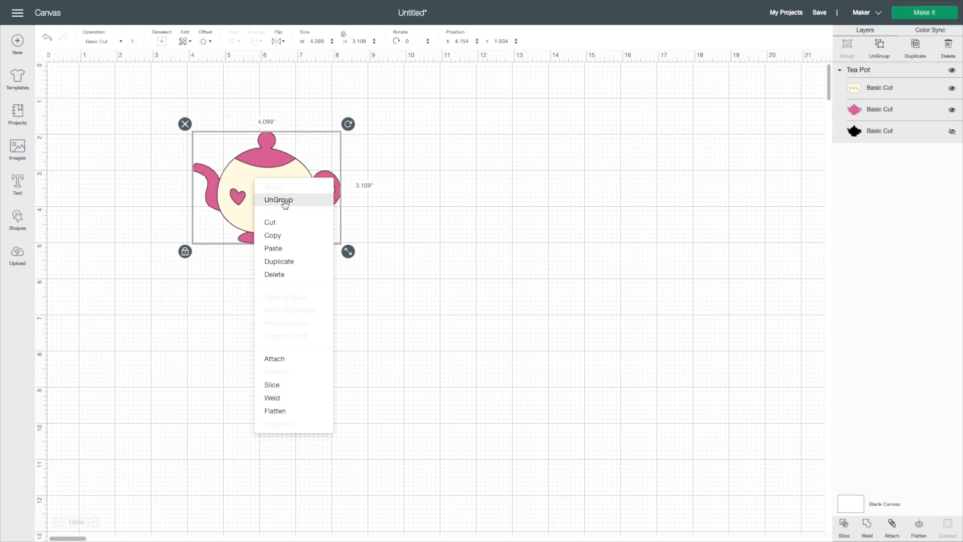
left_click(285, 204)
left_click_drag(285, 205, 263, 199)
Enlarge the two visible teapot layers together to about 4.7 inches wide and move the cream heart cut-out away from the pink silhouette.
left_click_drag(355, 252, 199, 126)
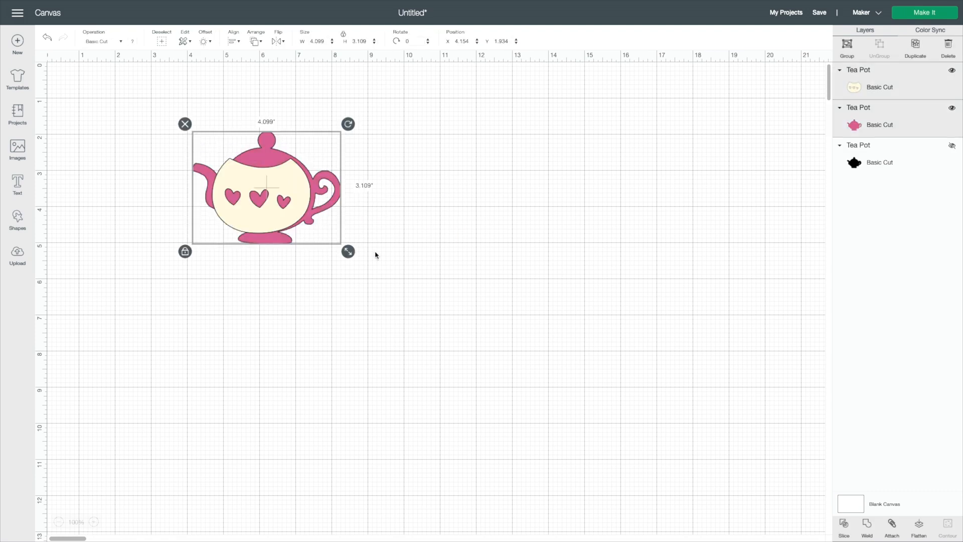
left_click_drag(348, 252, 369, 268)
left_click_drag(281, 213, 450, 230)
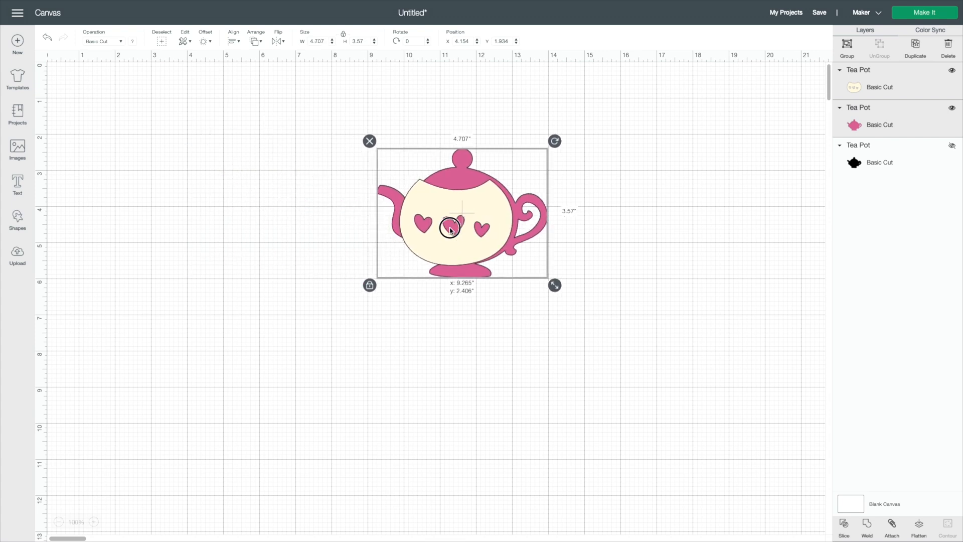
key("ctrl+z")
left_click(468, 226)
left_click_drag(311, 205, 552, 212)
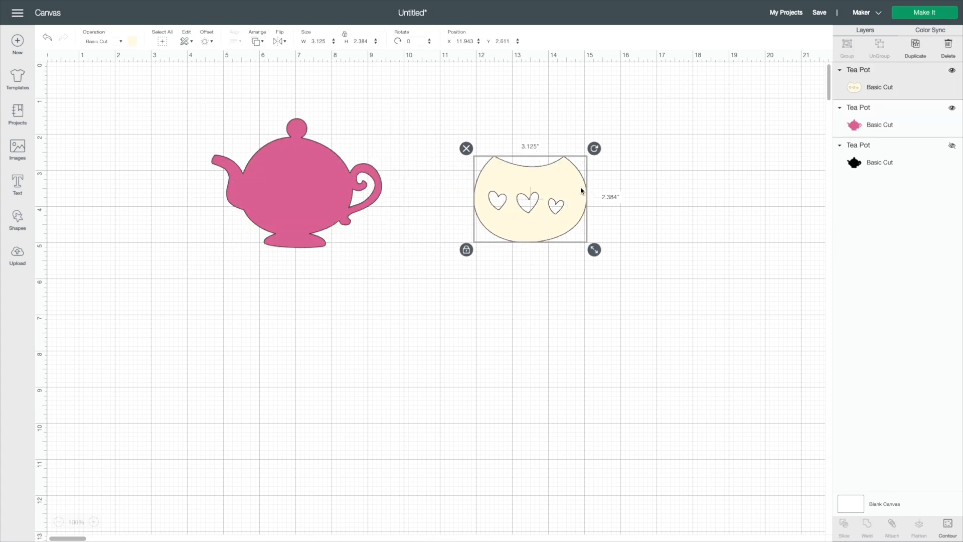
Duplicate the pink teapot silhouette three times and move one copy below the cream heart cut-out.
left_click(303, 200)
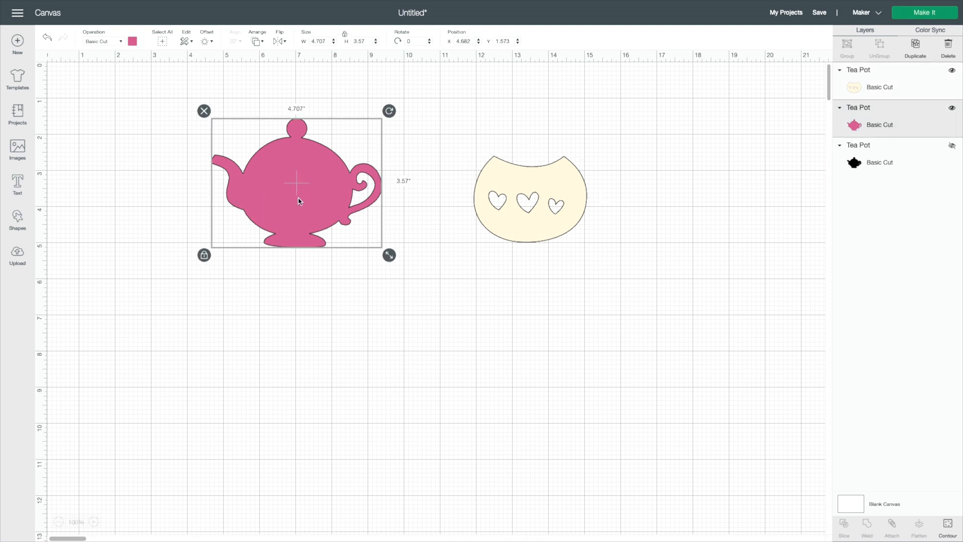
key("ctrl+d")
key("ctrl+d")
left_click_drag(310, 198, 539, 323)
Recolour one pink teapot copy black and place it in the canvas's upper-left area at about X 0.53, Y 1.34.
left_click_drag(303, 196, 186, 276)
left_click(133, 41)
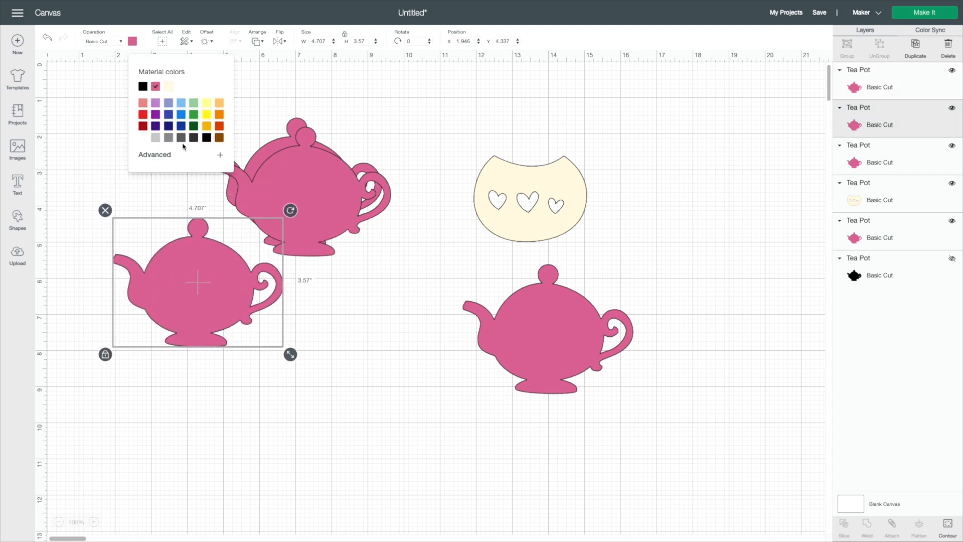
left_click(143, 86)
left_click_drag(224, 270, 173, 162)
left_click(316, 98)
left_click(147, 181)
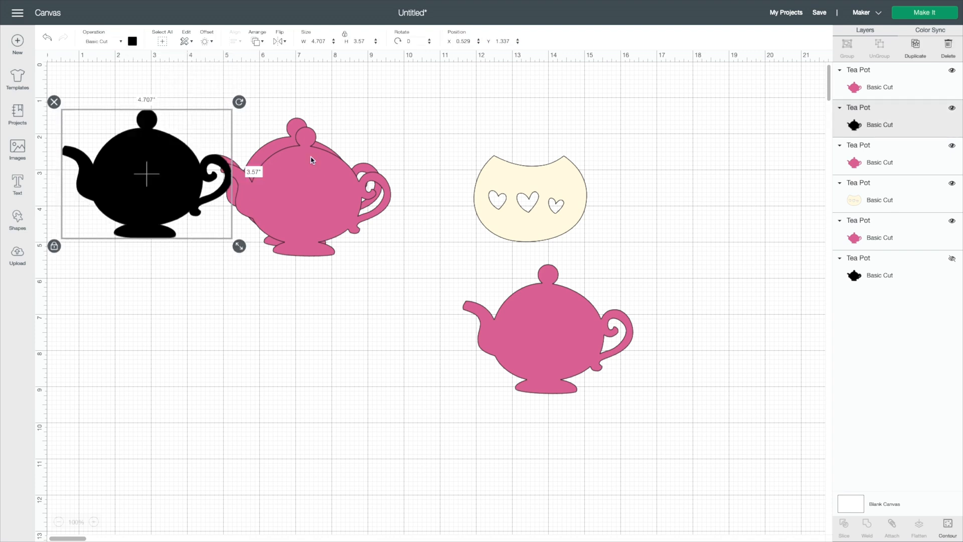
Move the two overlapping pink teapots clear of the black one and place the front copy below the black teapot.
left_click_drag(246, 114, 397, 252)
left_click(301, 339)
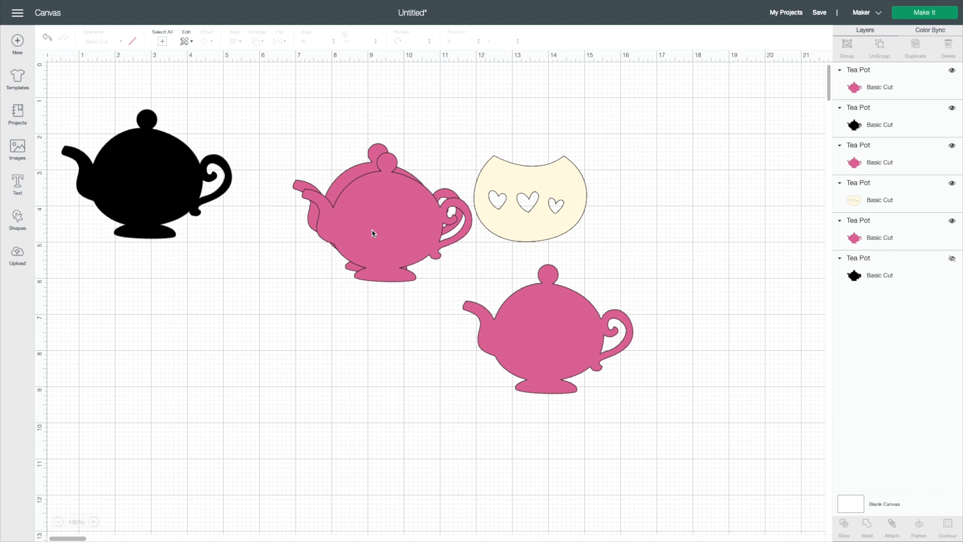
left_click_drag(366, 241, 138, 325)
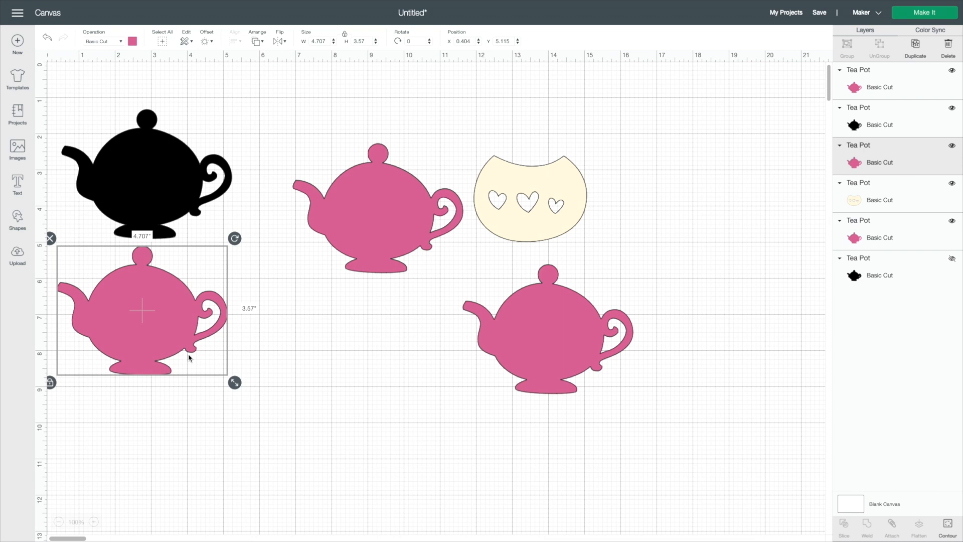
Recolour the middle teapot light blue and move the lower-right pink copy up to about X 15.71, Y 1.37.
left_click(396, 202)
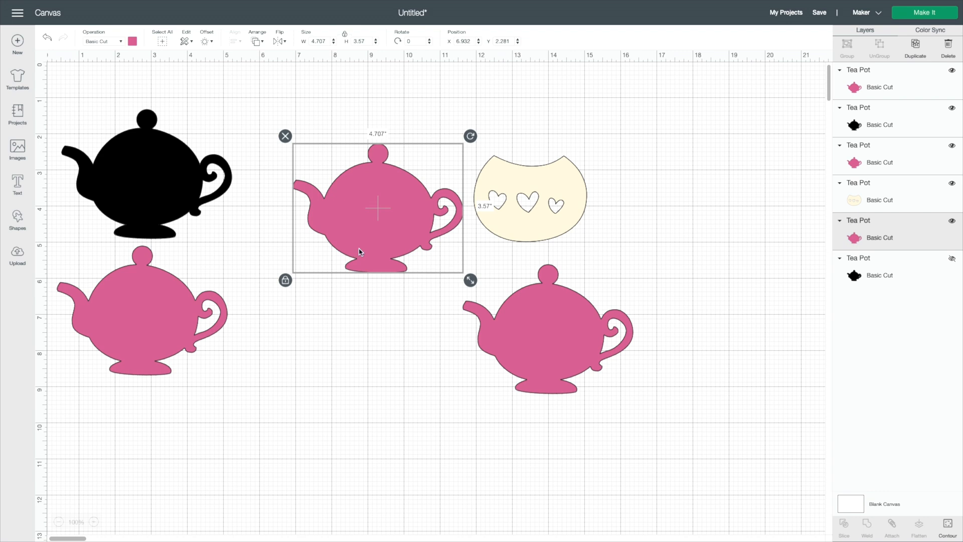
left_click(133, 42)
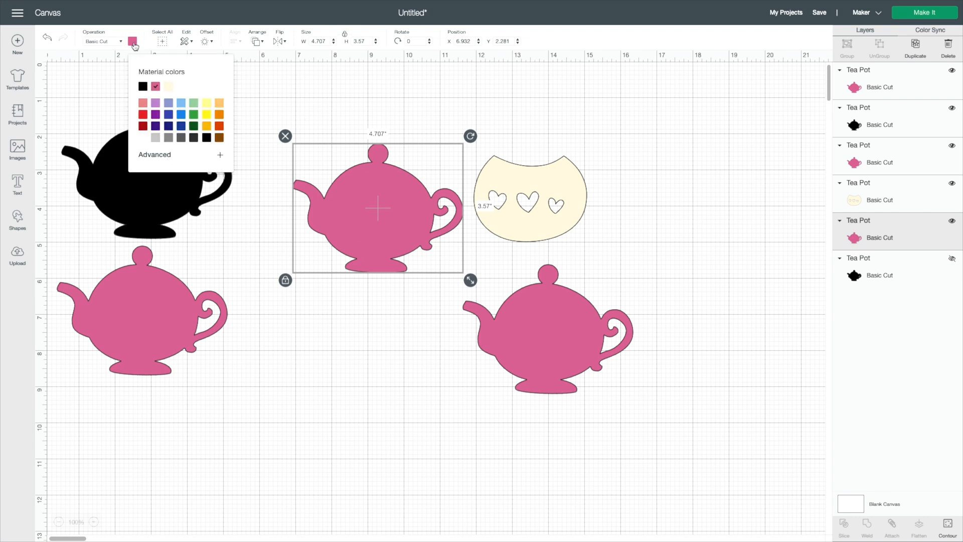
left_click(181, 103)
left_click(602, 235)
left_click_drag(601, 329, 630, 314)
left_click_drag(647, 281, 765, 143)
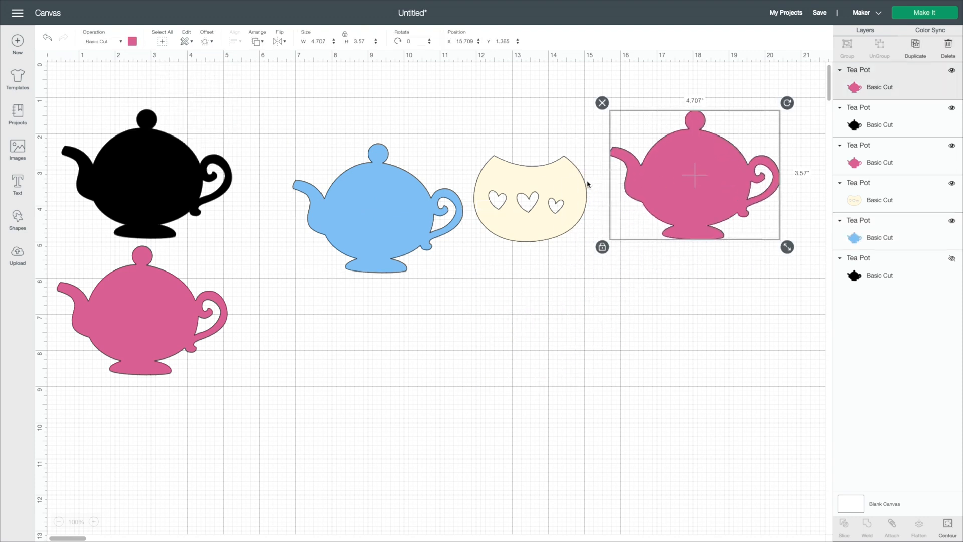
Position the cream heart cut-out over the blue teapot's body at about X 7.74, Y 3.12.
left_click(564, 201)
left_click_drag(564, 201, 551, 276)
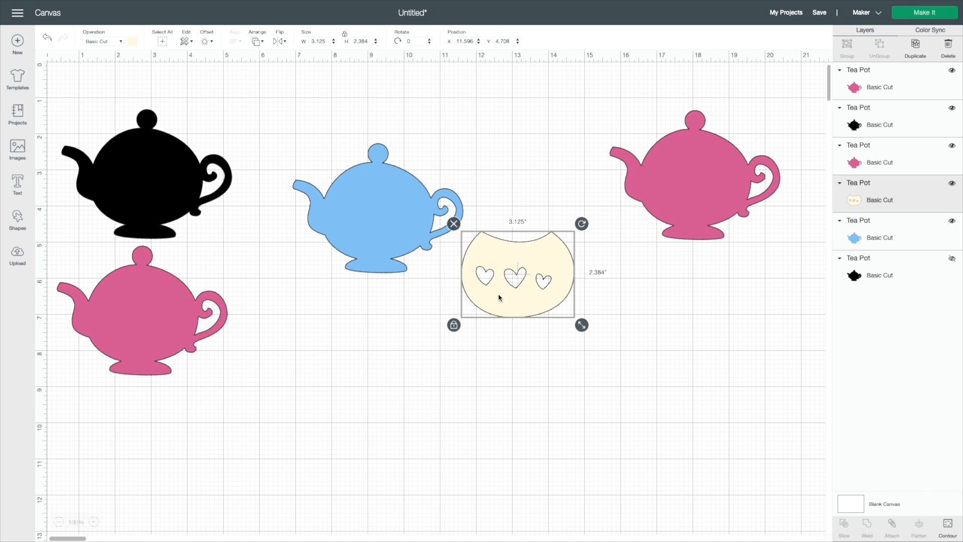
left_click_drag(541, 258, 415, 204)
left_click(487, 267)
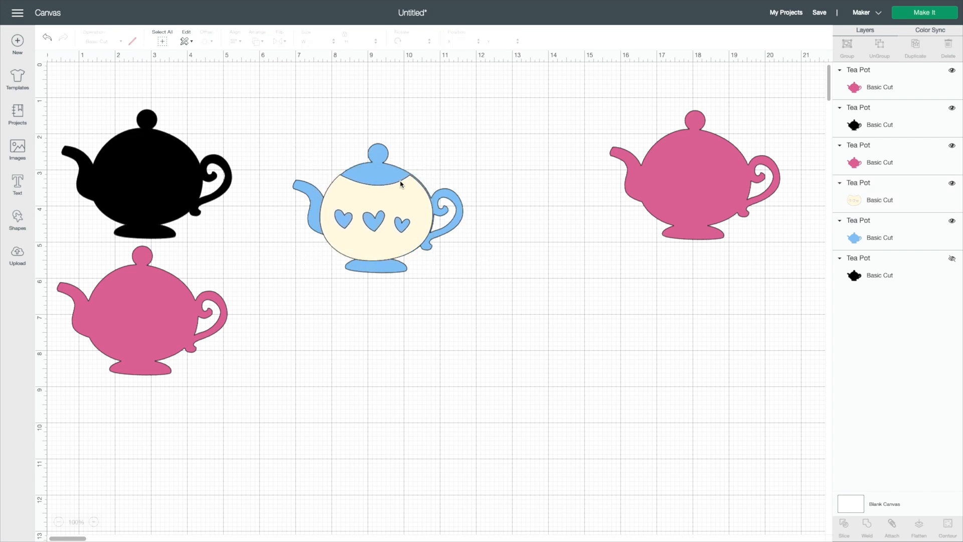
left_click(379, 168)
left_click_drag(379, 168, 379, 169)
left_click_drag(407, 217, 408, 218)
left_click(459, 271)
left_click(501, 308)
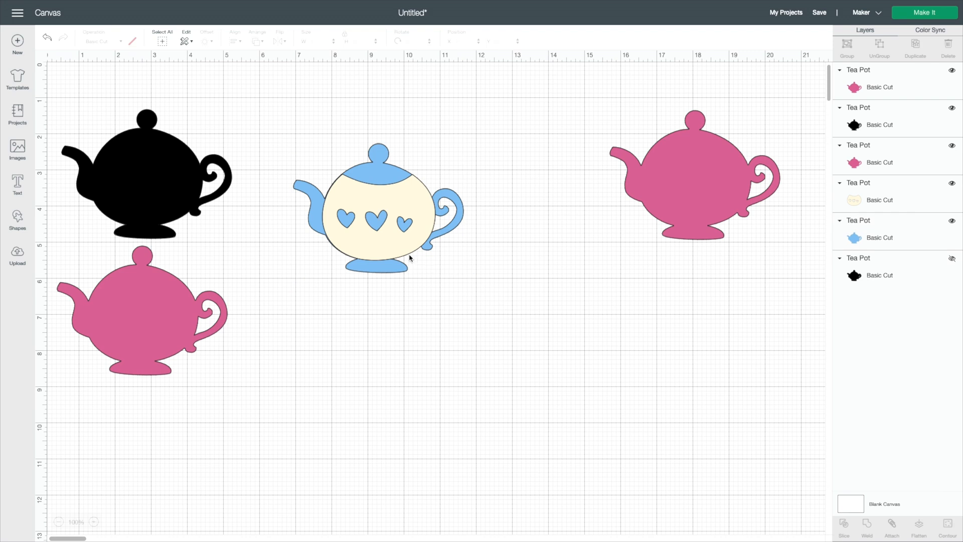
left_click(399, 245)
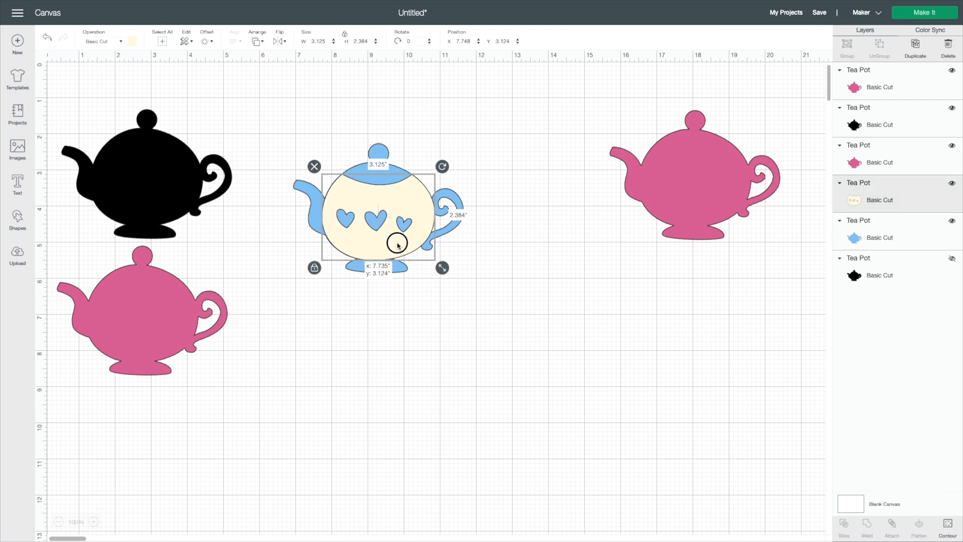
left_click(485, 335)
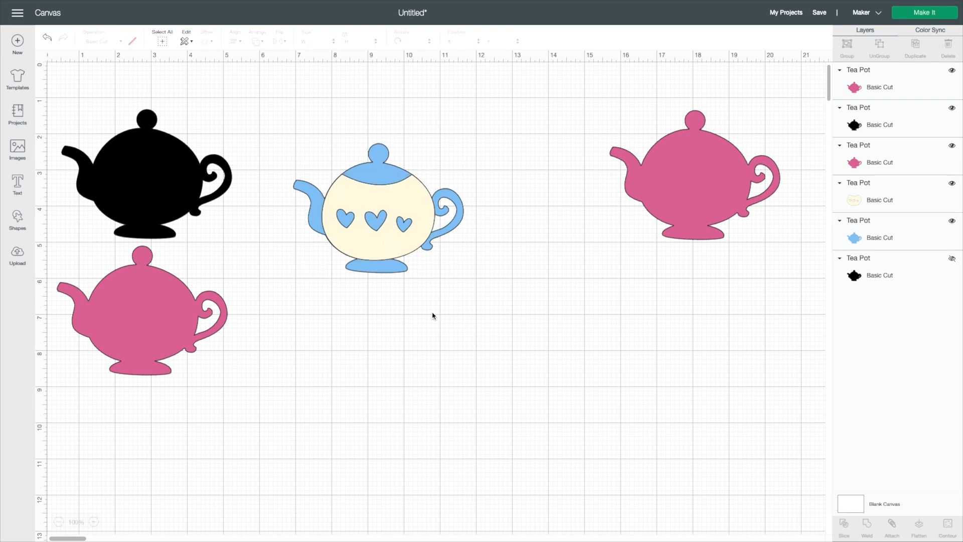
Slice the blue teapot with the cream heart cut-out.
left_click_drag(452, 280, 316, 142)
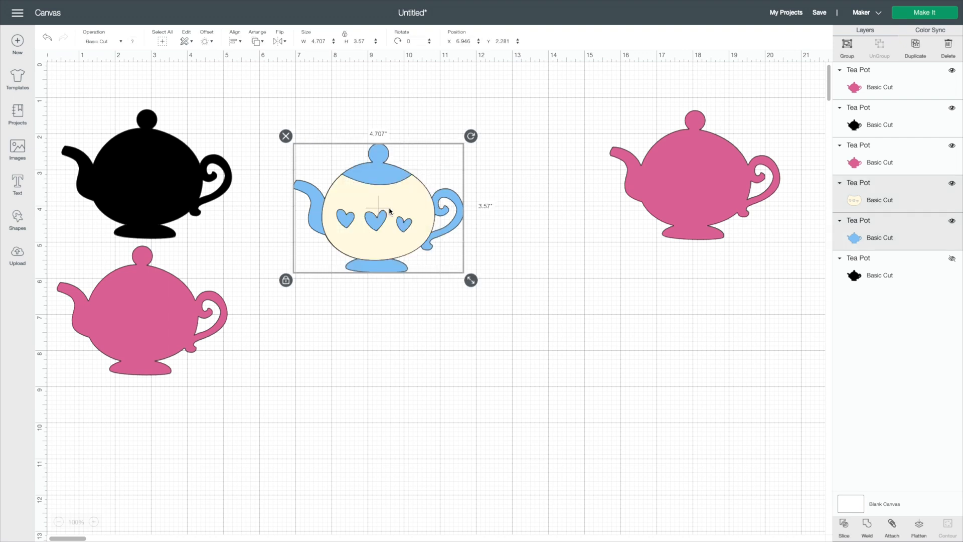
right_click(451, 167)
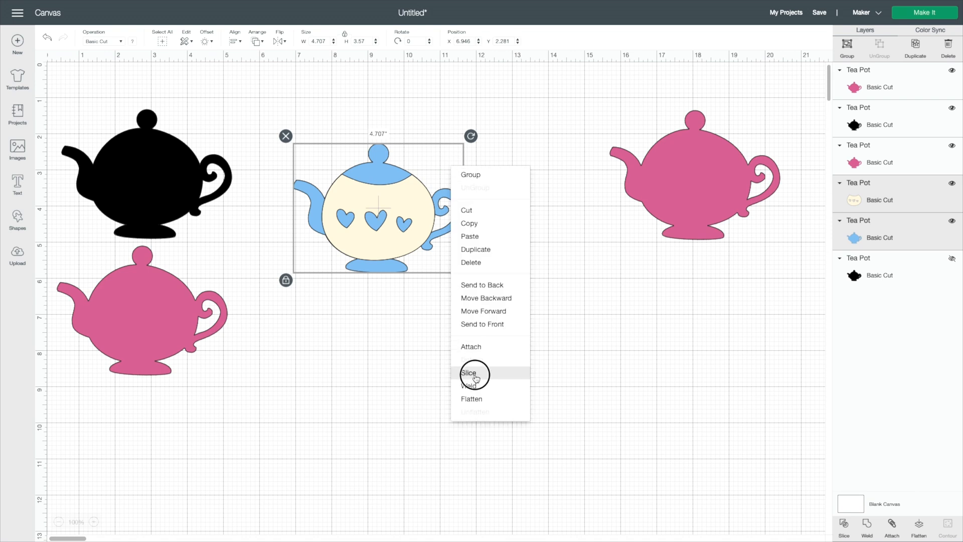
left_click(471, 375)
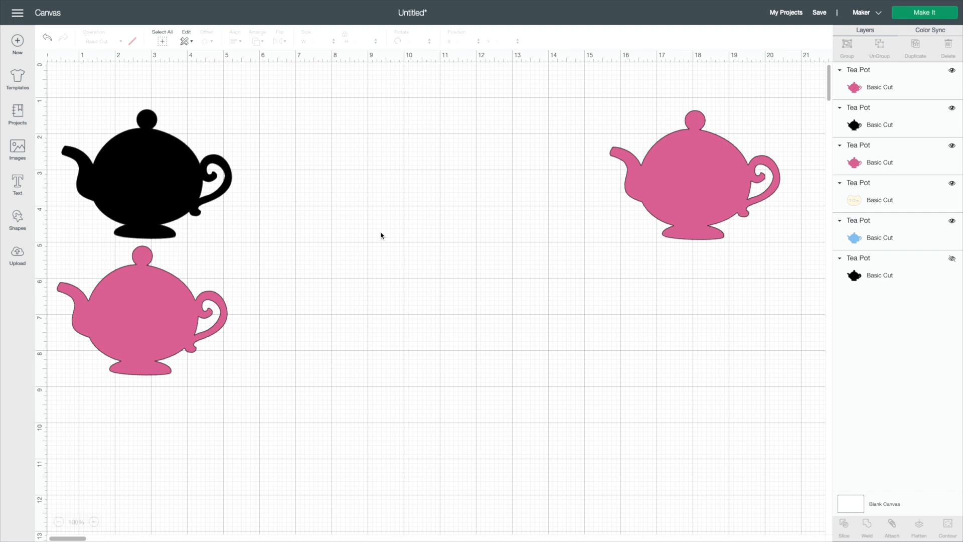
Separate the slice results and delete the cream body, the blue body and the thin sliver, keeping the blue lid, spout, handle, hearts and base.
left_click(422, 229)
left_click_drag(423, 229, 589, 327)
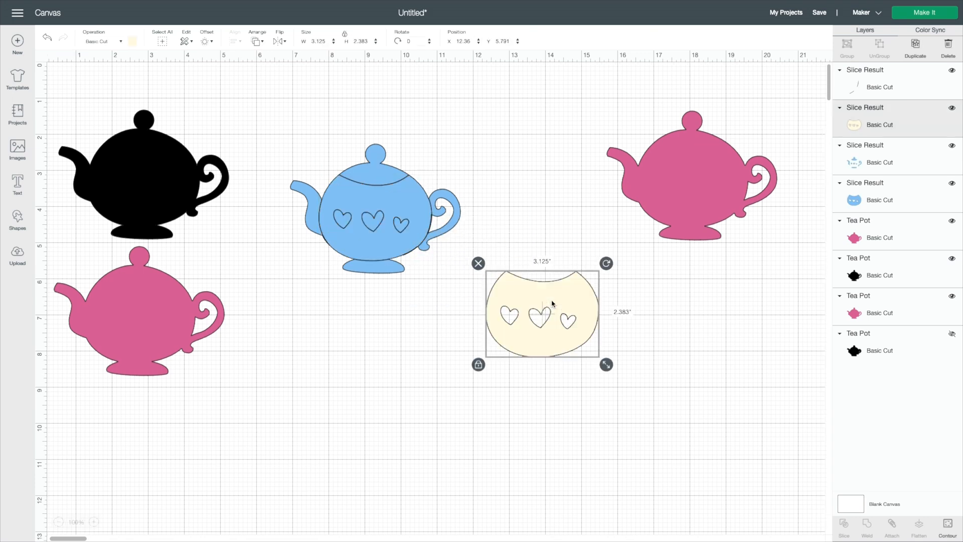
key("Delete")
left_click_drag(387, 215, 540, 309)
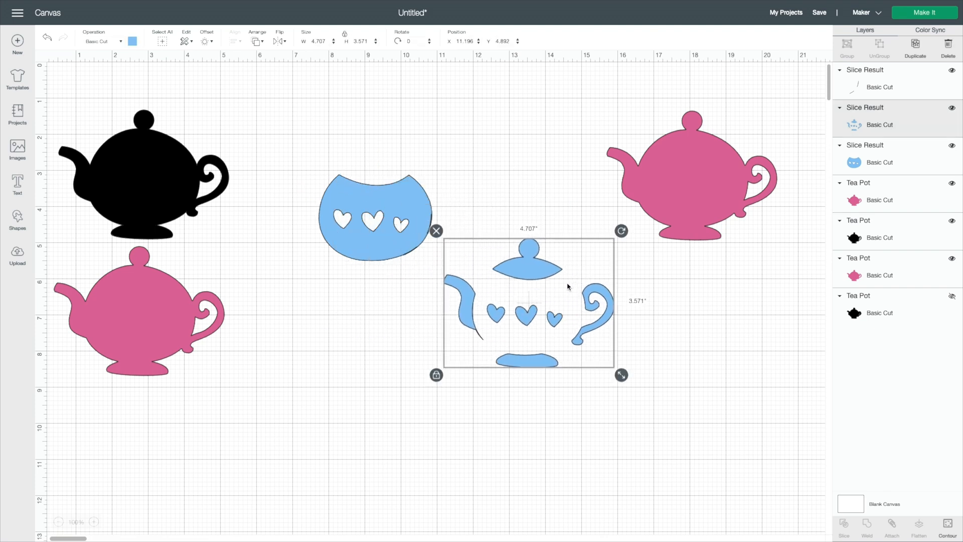
left_click(387, 216)
key("Delete")
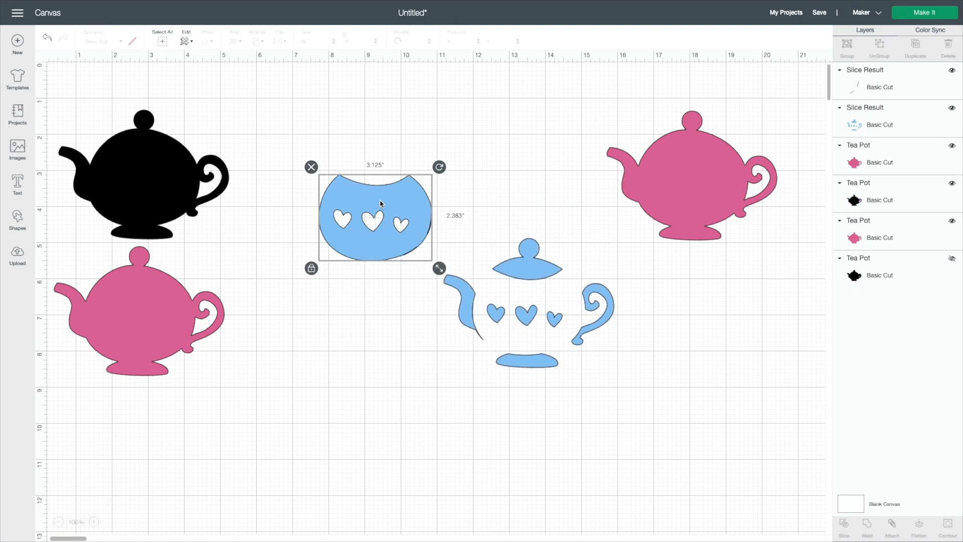
scroll(388, 213, "left", 1)
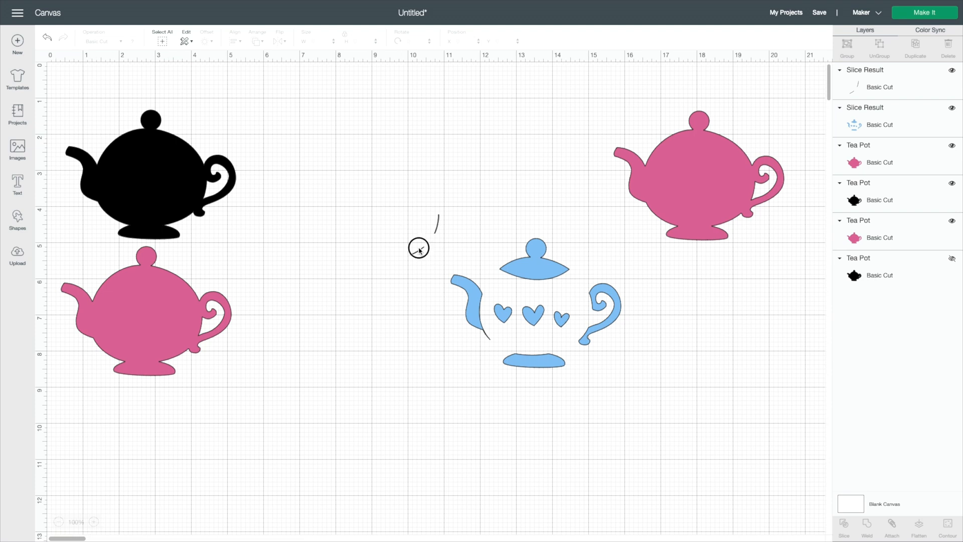
left_click(419, 249)
key("Delete")
Move the sliced blue teapot to about X 7.5, Y 1.55 and the pink teapot beside it to about X 13.43, Y 3.16.
left_click_drag(542, 264, 481, 235)
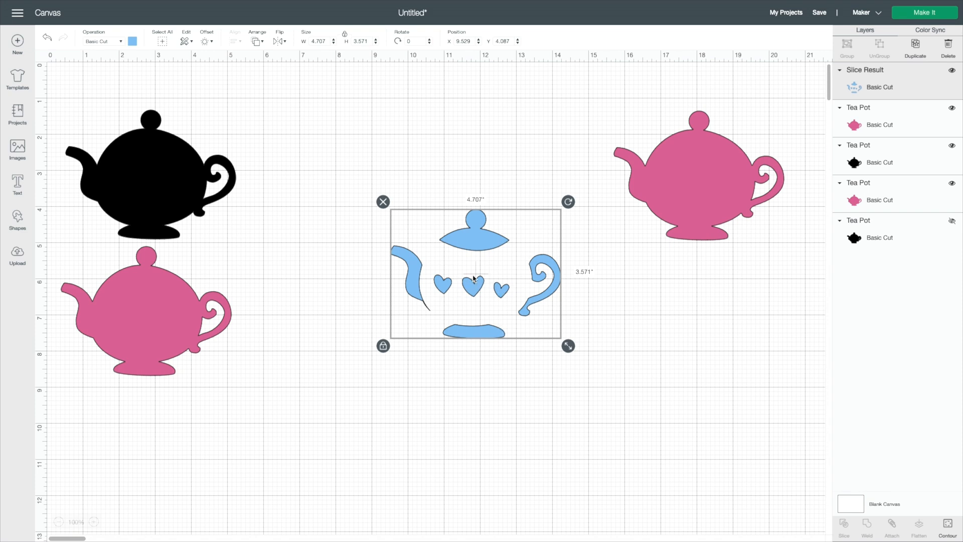
left_click(554, 366)
left_click(521, 305)
scroll(456, 330, "right", 1)
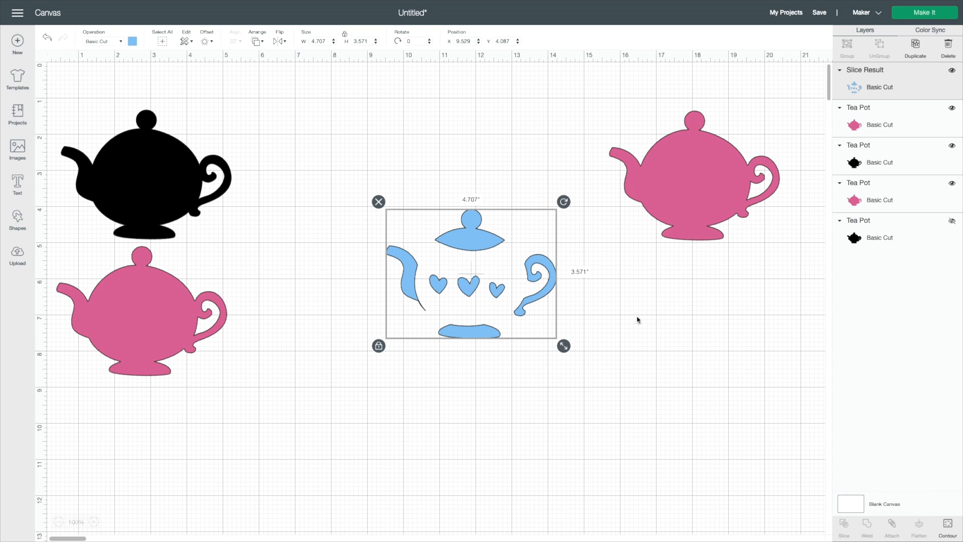
left_click_drag(505, 280, 432, 188)
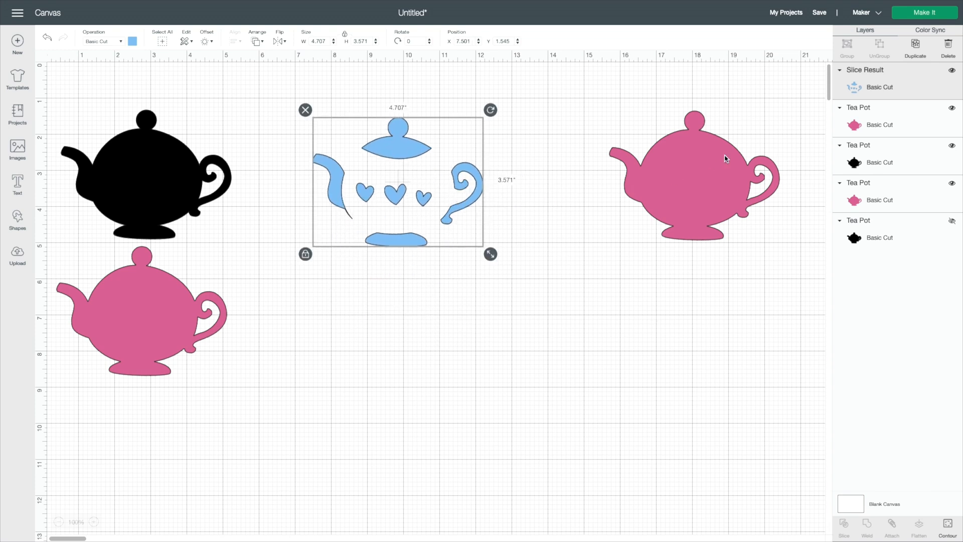
left_click(724, 158)
left_click_drag(702, 181, 619, 246)
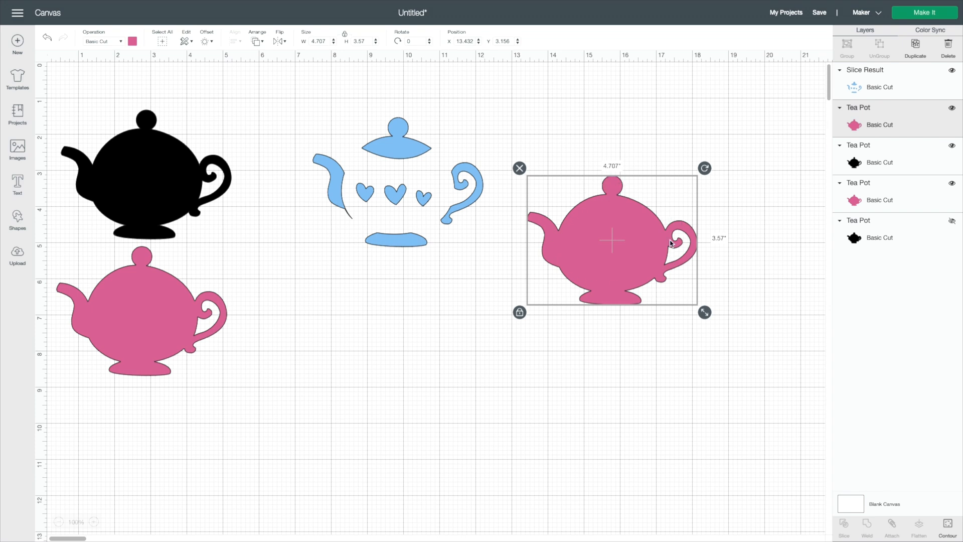
Duplicate the sliced blue teapot, place the copy below it at about X 7.65, Y 7.28, and shift the separate pink teapot slightly down.
left_click(434, 197)
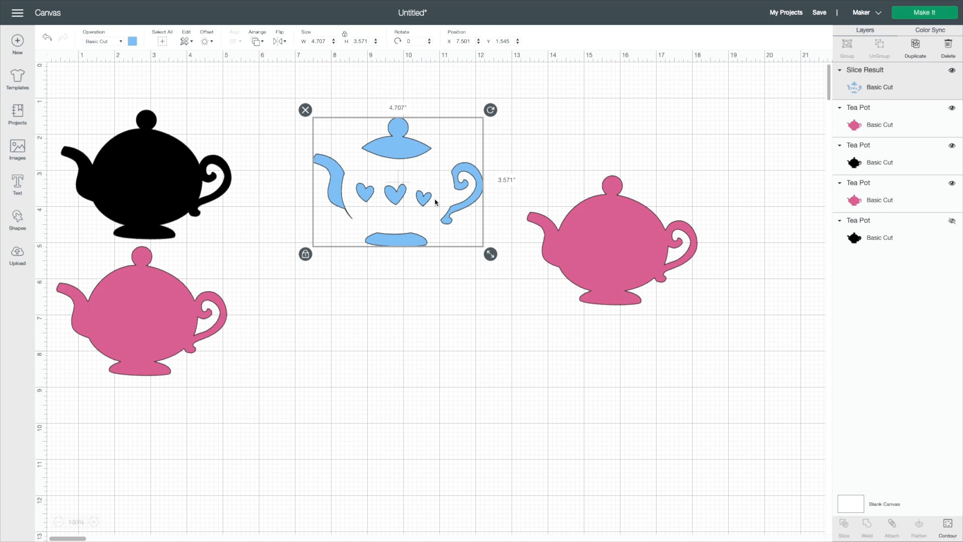
key("ctrl+d")
left_click_drag(410, 248, 571, 406)
left_click_drag(619, 254, 602, 280)
left_click_drag(597, 419, 396, 411)
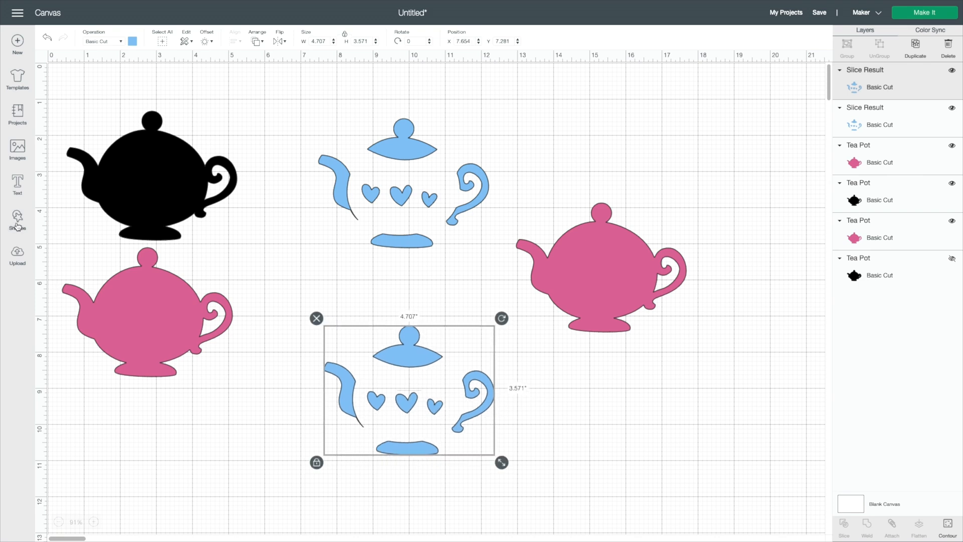
key("s")
left_click(93, 150)
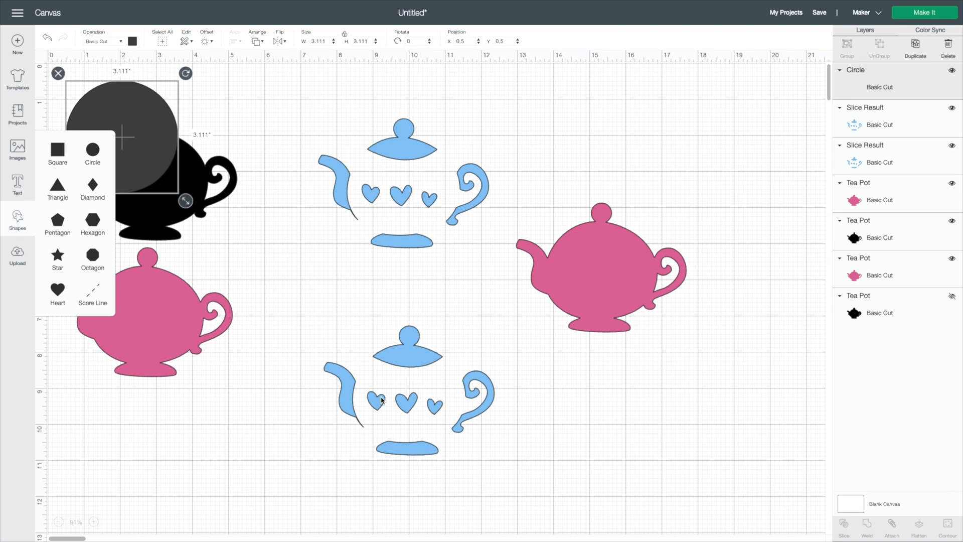
left_click_drag(143, 146, 723, 458)
left_click_drag(736, 497, 662, 447)
left_click_drag(662, 407, 407, 399)
mouse_move(431, 438)
left_mouse_down()
mouse_move(442, 435)
mouse_move(437, 444)
left_mouse_up()
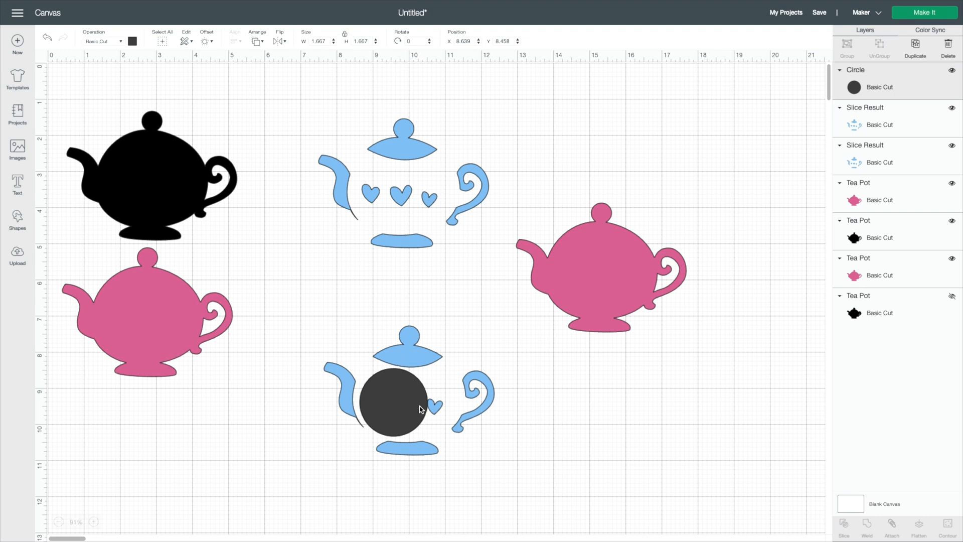
key("Delete")
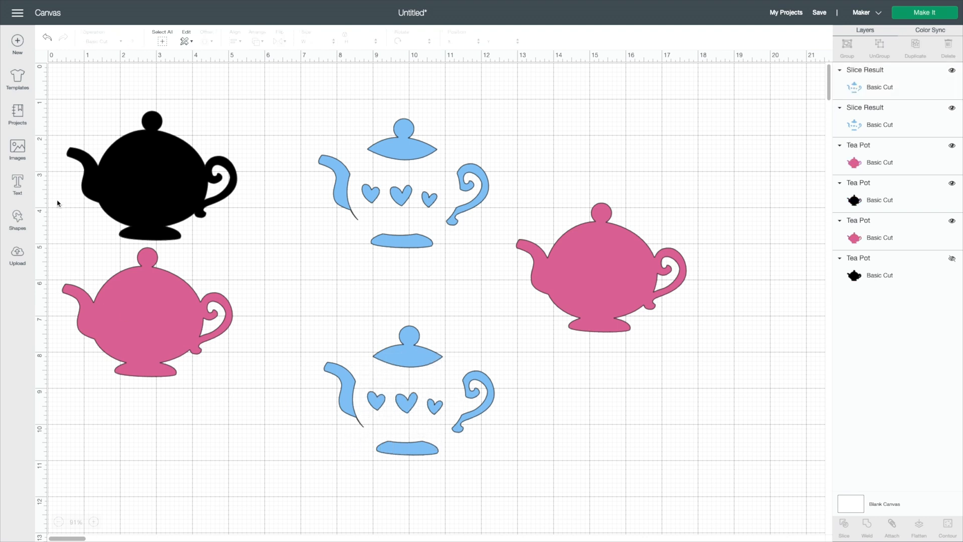
Add a square, reshape it with unlocked proportions and place it so it covers only the three hearts of the duplicate blue teapot.
left_click(17, 221)
left_click(58, 150)
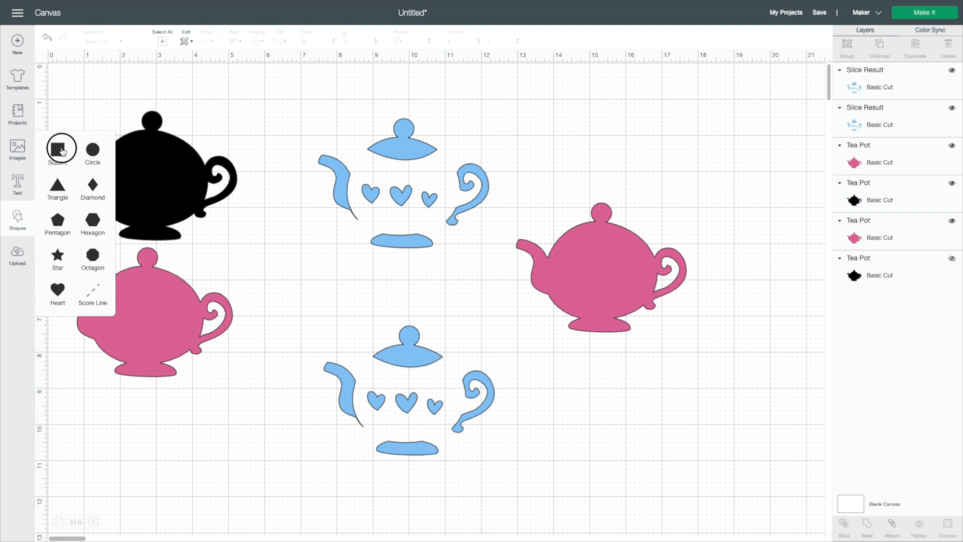
left_click_drag(164, 158, 323, 259)
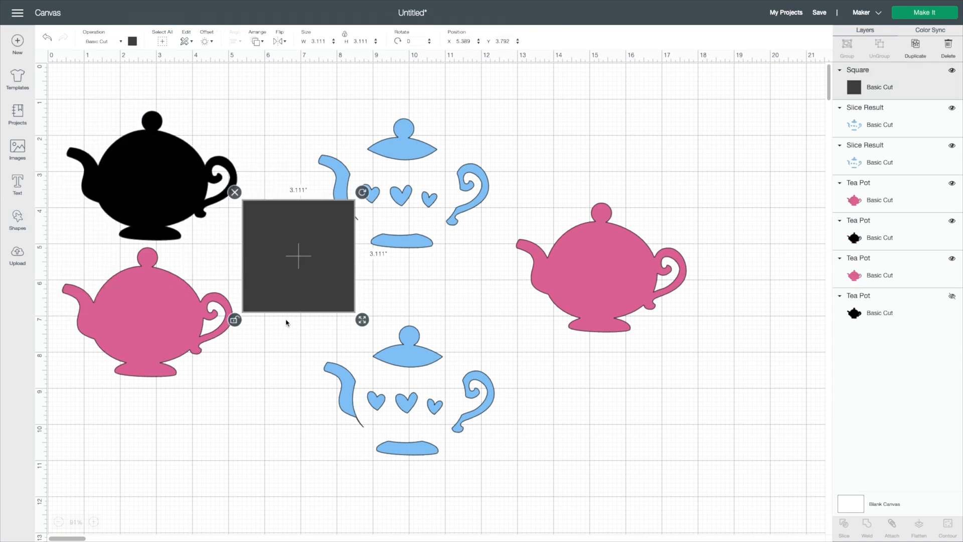
left_click_drag(362, 319, 432, 404)
left_click_drag(471, 431, 430, 399)
Slice the duplicate blue teapot with the square covering its hearts.
left_click(505, 475)
left_click_drag(501, 476, 265, 291)
right_click(384, 357)
left_click(423, 453)
Delete the dark slice results and the three loose blue hearts, moving the remaining blue teapot pieces aside to about X 13.39, Y 7.74.
left_click(383, 397)
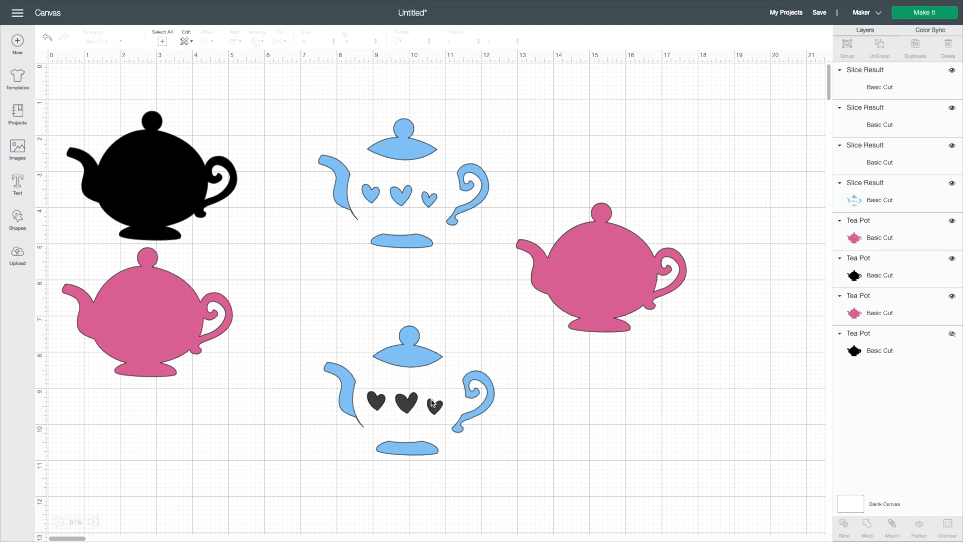
left_click(426, 408)
key("Delete")
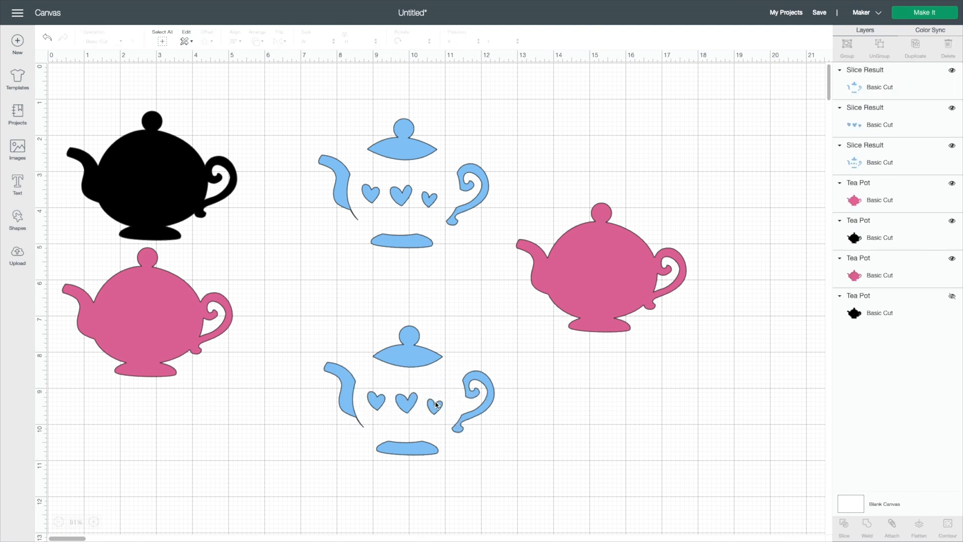
left_click(382, 404)
left_click_drag(430, 410, 637, 426)
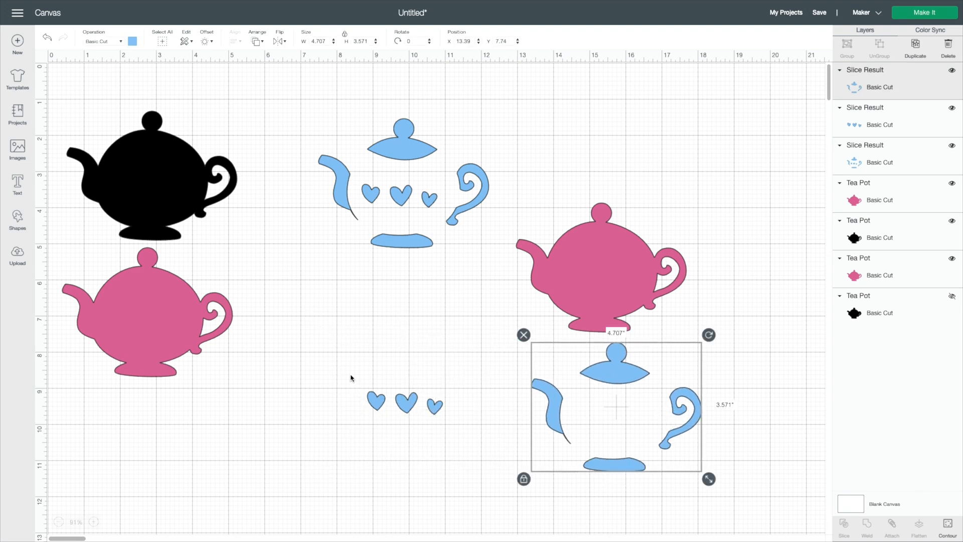
left_click_drag(351, 378, 449, 428)
key("Delete")
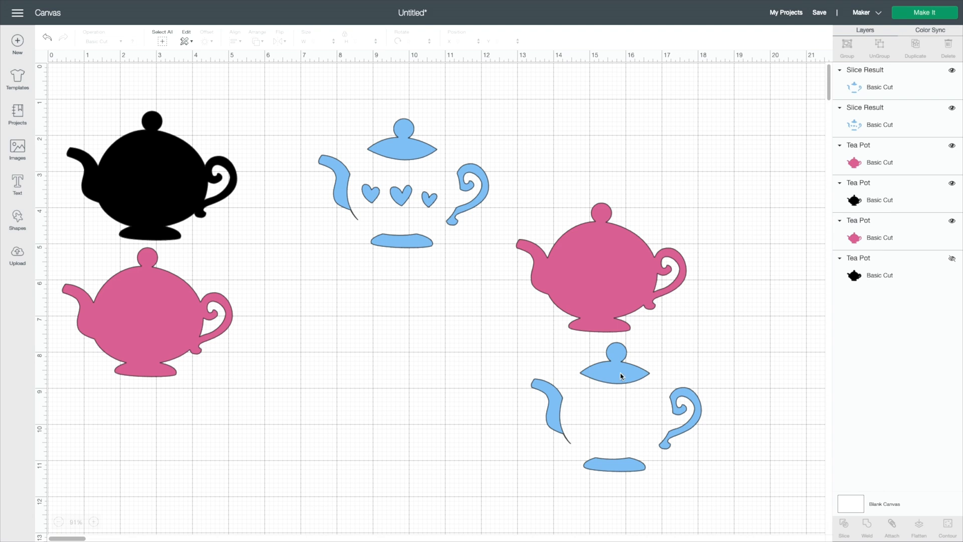
Move the heartless blue teapot to about X 9.11, Y 7.92 and cover its lid with a triangle of about 3.1 by 2.68 in.
left_click_drag(621, 376, 462, 394)
left_click_drag(510, 441, 456, 402)
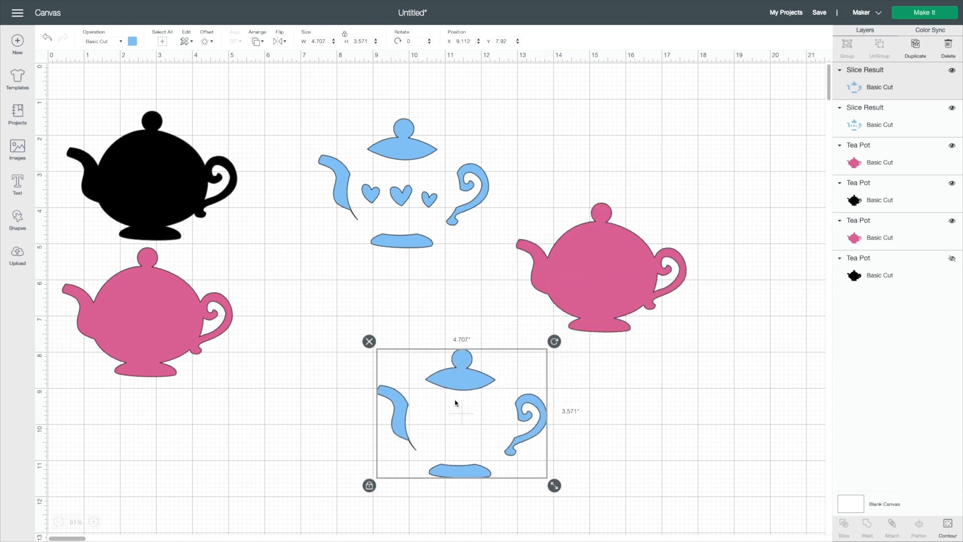
left_click(153, 415)
left_click(17, 218)
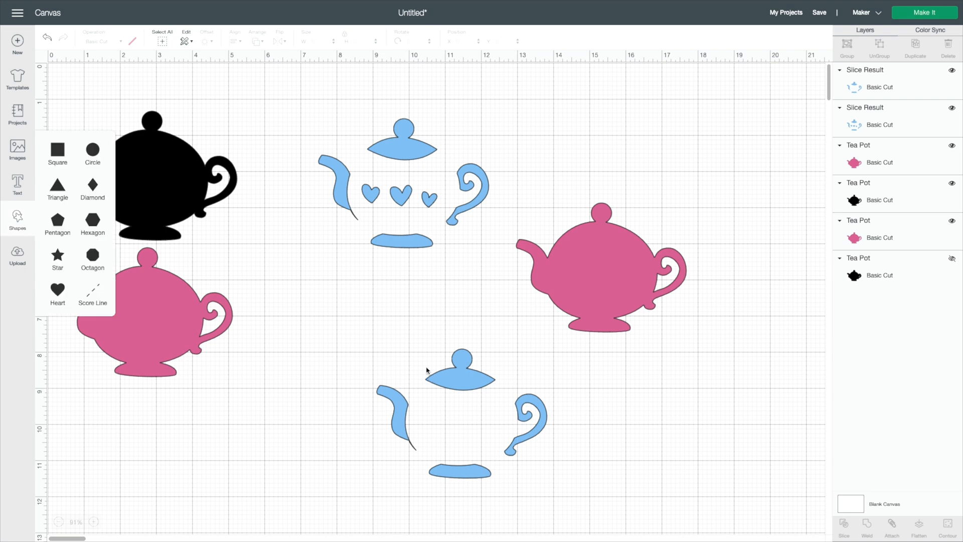
left_click(97, 216)
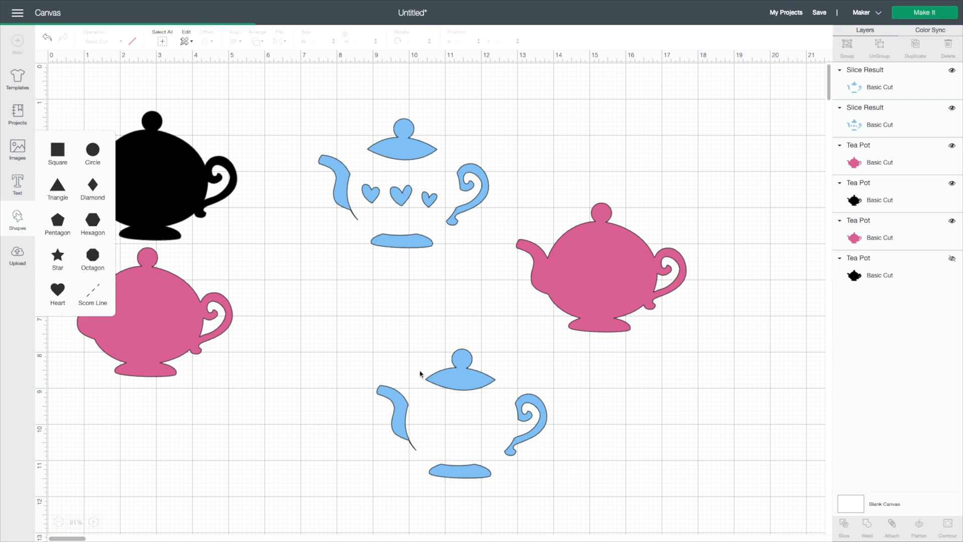
left_click_drag(189, 214, 486, 374)
left_click_drag(533, 396, 516, 384)
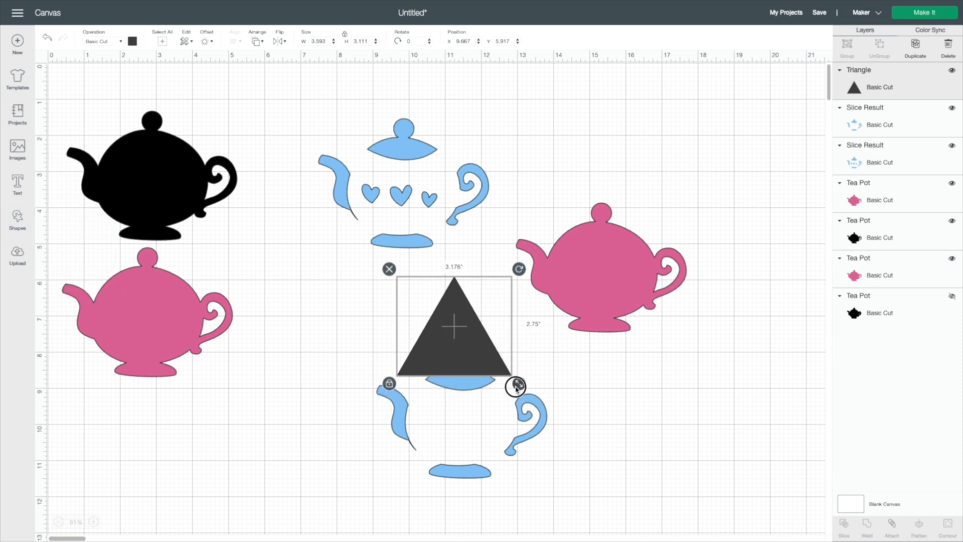
mouse_move(465, 348)
left_mouse_down()
mouse_move(476, 382)
mouse_move(474, 365)
left_mouse_up()
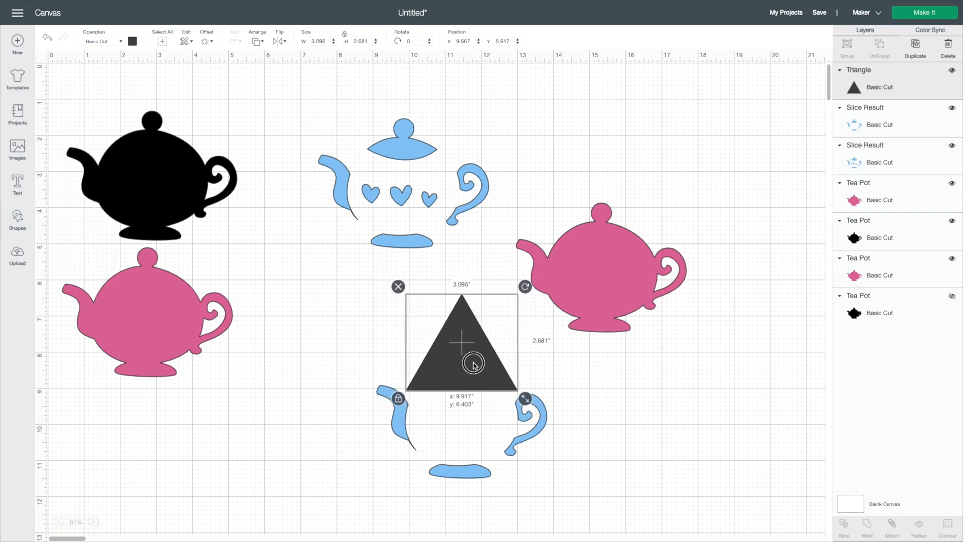
Slice the heartless blue teapot with the triangle covering its lid.
left_click_drag(605, 490, 239, 276)
left_click(643, 402)
left_click_drag(566, 488, 360, 355)
right_click(423, 345)
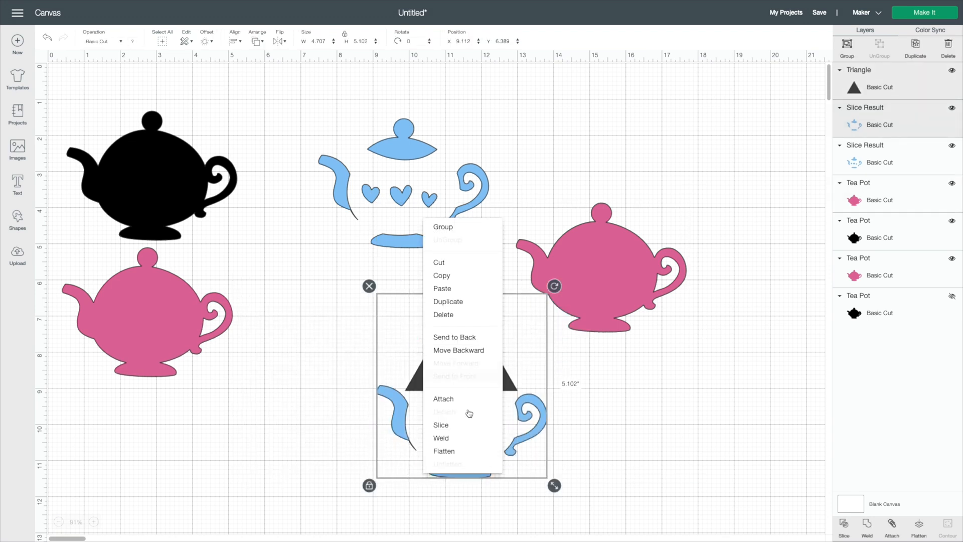
left_click(465, 426)
Delete the triangle slice results and the separated blue lid, keeping the blue spout, handle and base.
left_click(472, 377)
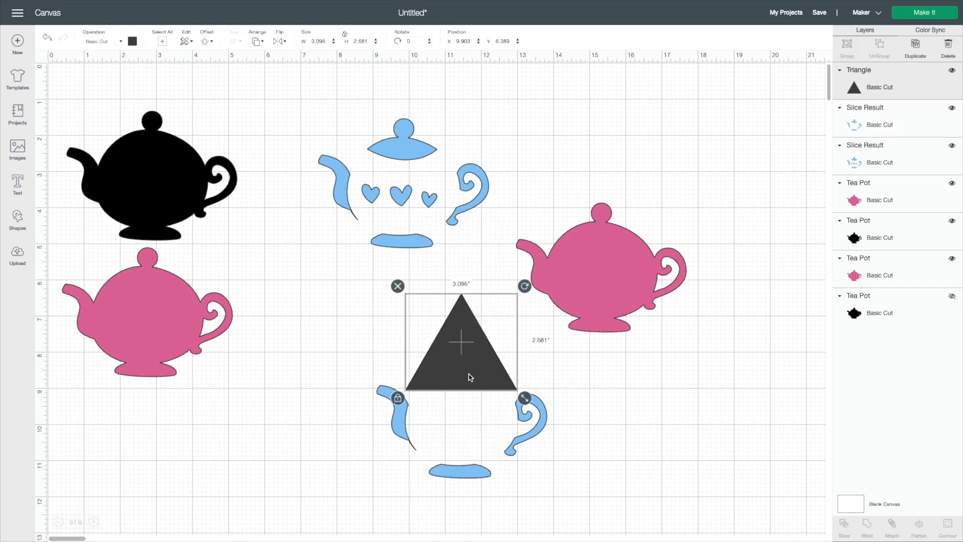
left_click(474, 371)
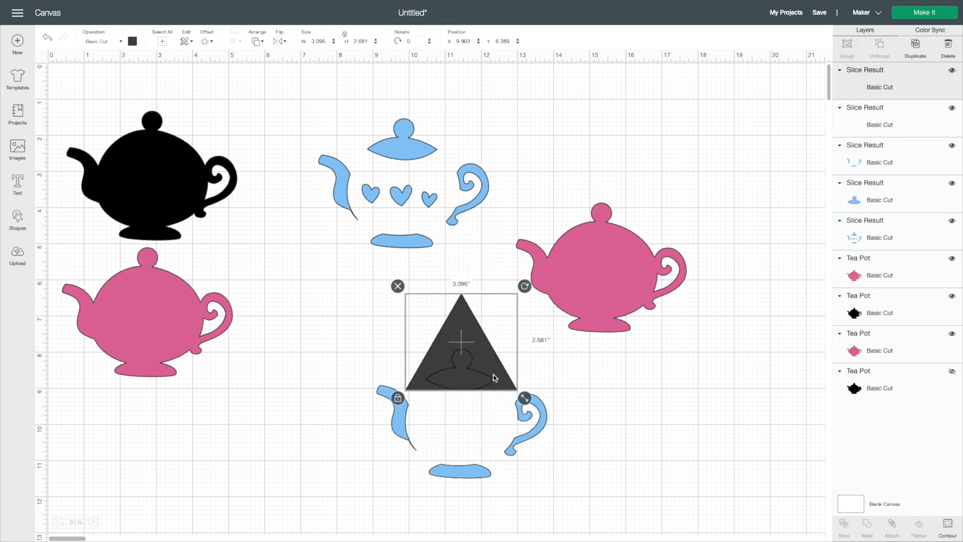
key("Delete")
left_click(471, 375)
key("Delete")
left_click(459, 376)
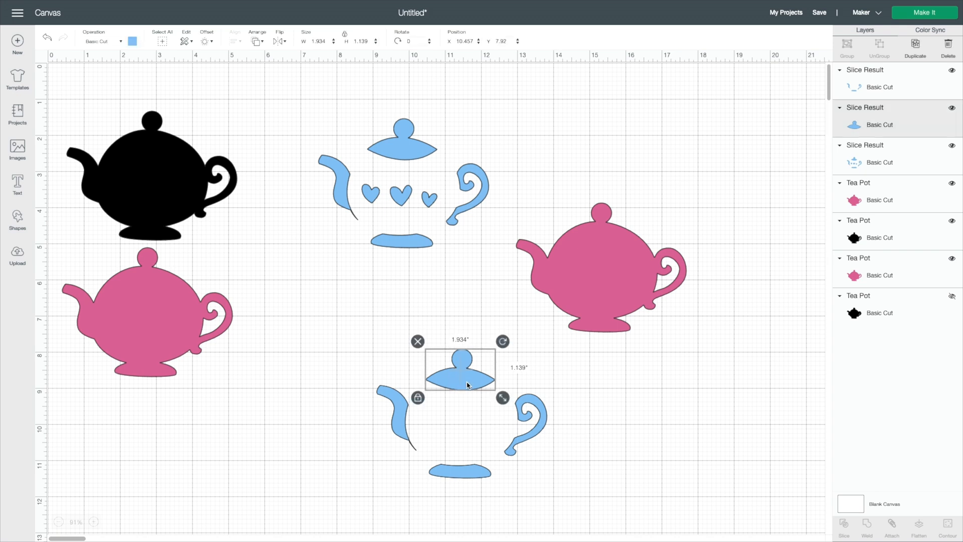
key("Delete")
Align the blue spout, handle and base over the matching parts of the separate pink teapot and slice the two.
left_click_drag(490, 448, 605, 326)
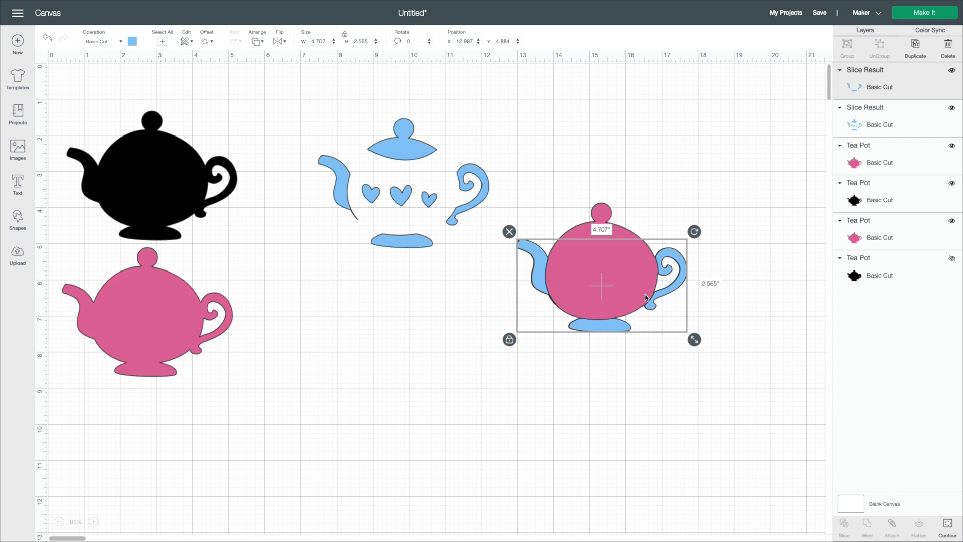
left_click_drag(606, 332, 607, 329)
left_click(677, 366)
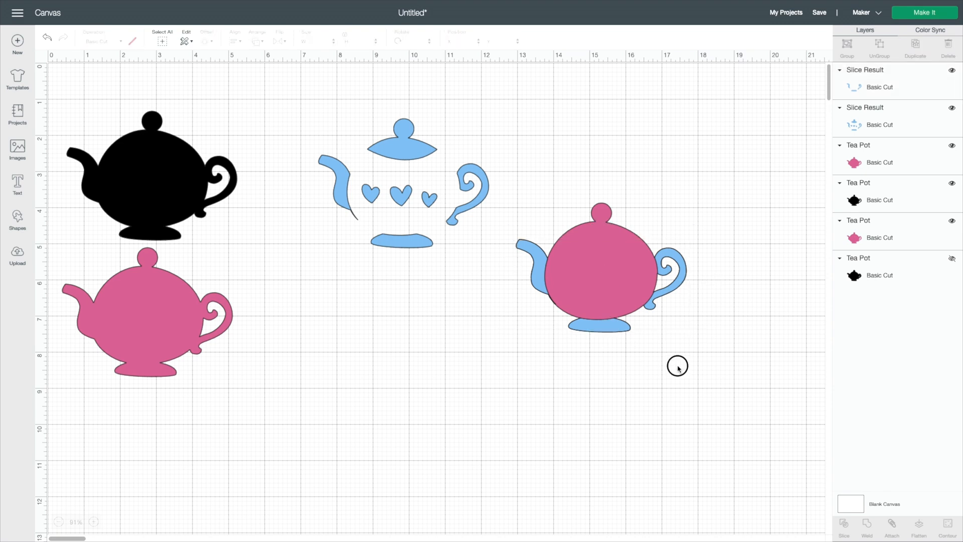
left_click_drag(703, 350, 519, 200)
right_click(584, 273)
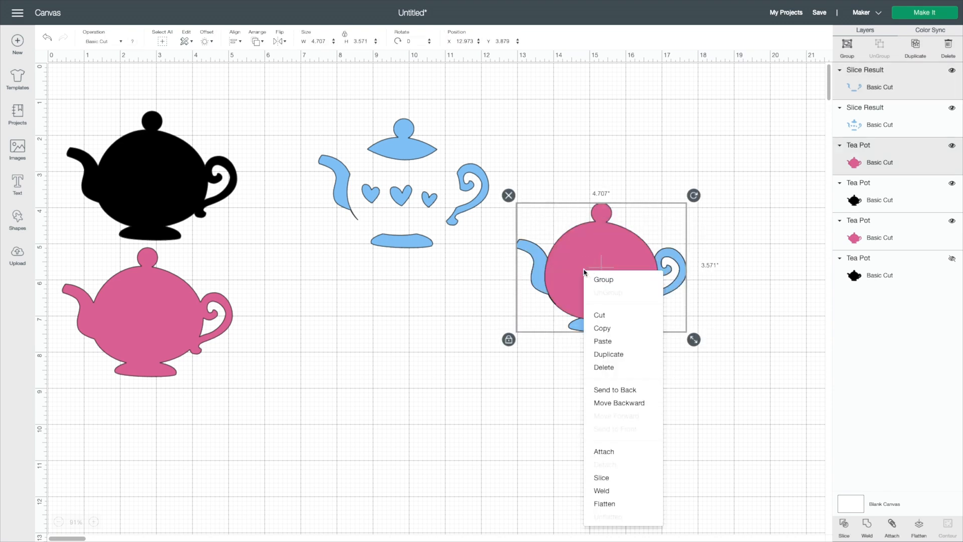
left_click(616, 481)
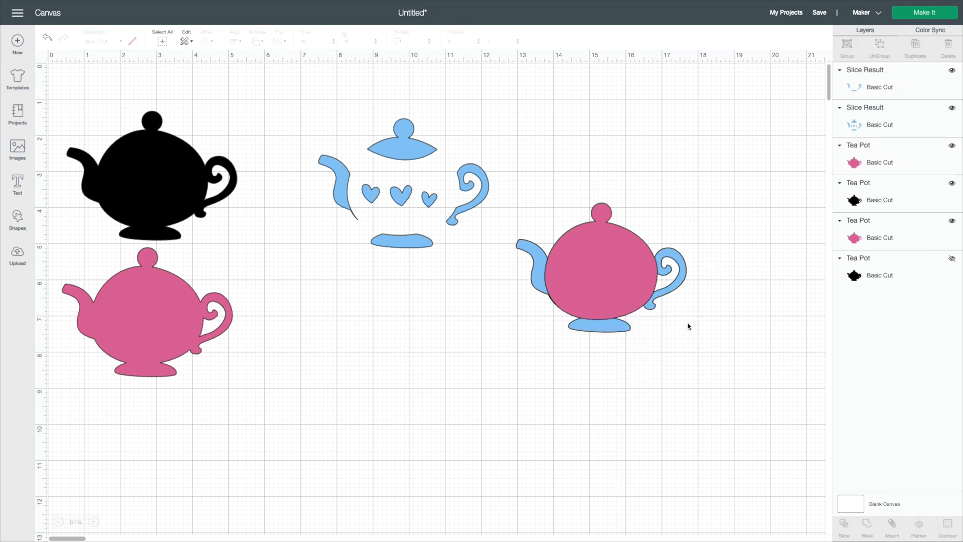
Separate the slice results, move the pink body to about X 14.47, Y 1.88, and delete the blue and pink spout, handle and base pieces.
left_click_drag(596, 271, 606, 381)
left_click_drag(618, 293, 543, 379)
left_click(659, 358)
left_click_drag(546, 335, 674, 169)
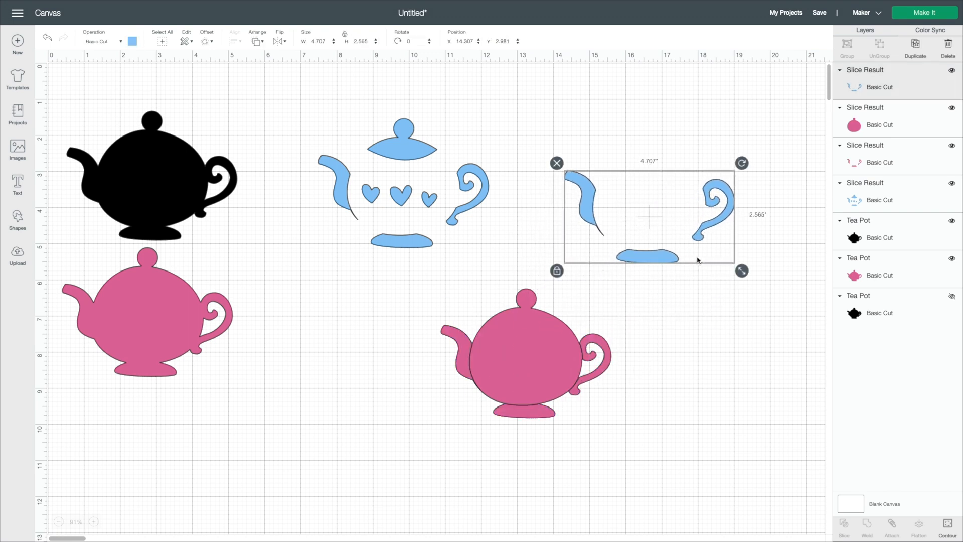
key("Delete")
left_click_drag(522, 381, 633, 191)
left_click_drag(419, 332, 624, 509)
key("Delete")
Recolour the cut-out pink teapot body white.
left_click(627, 188)
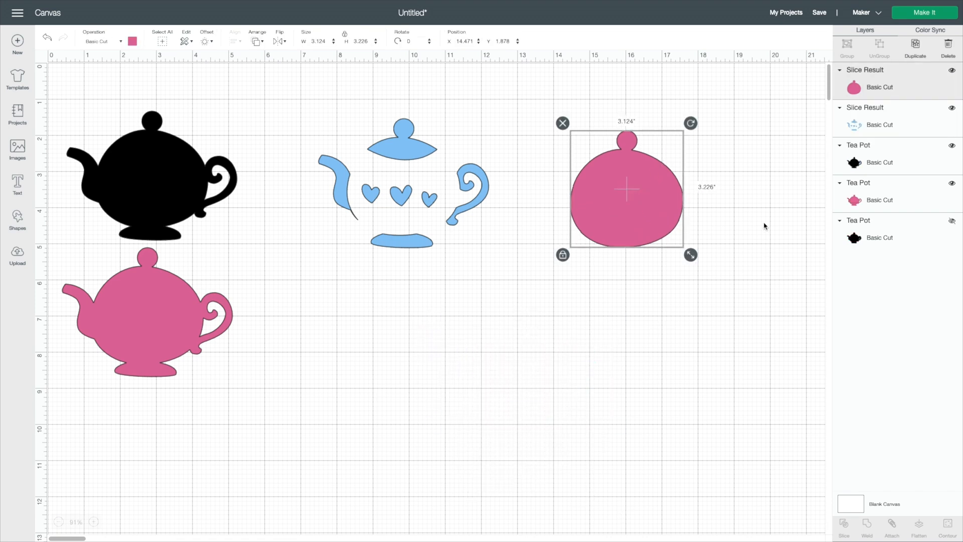
left_click(132, 41)
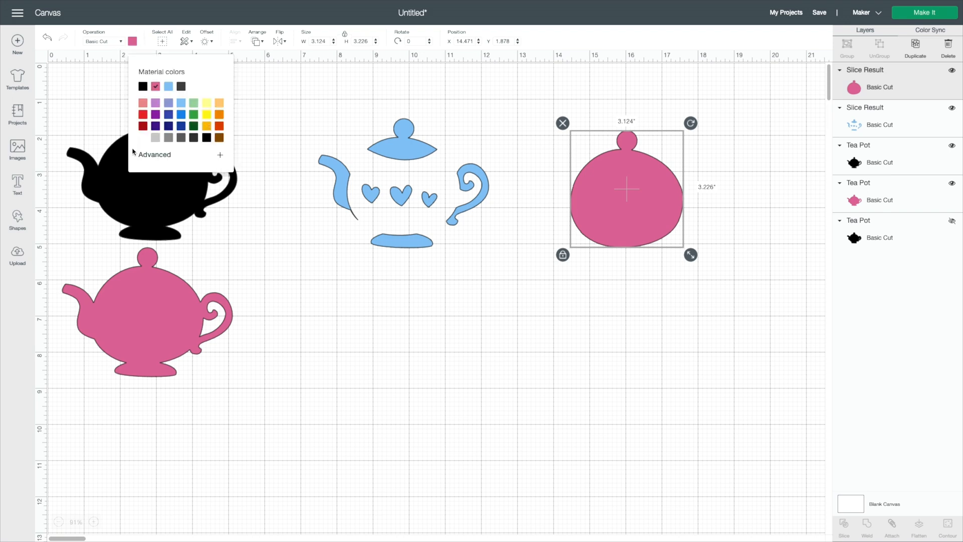
left_click(143, 137)
left_click(673, 350)
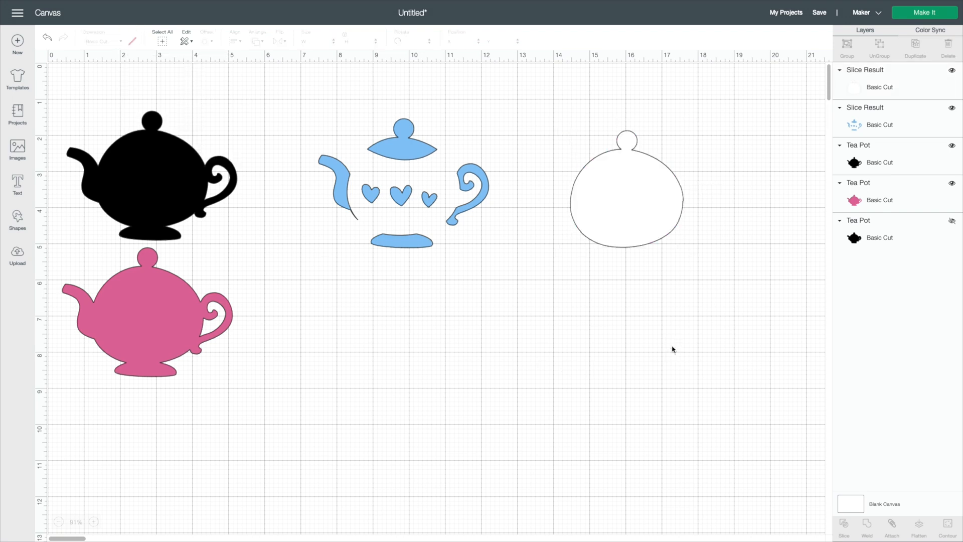
Review each teapot layer on the canvas, proceed to cut preparation, and inspect the white, black, blue and pink mats.
left_click(637, 223)
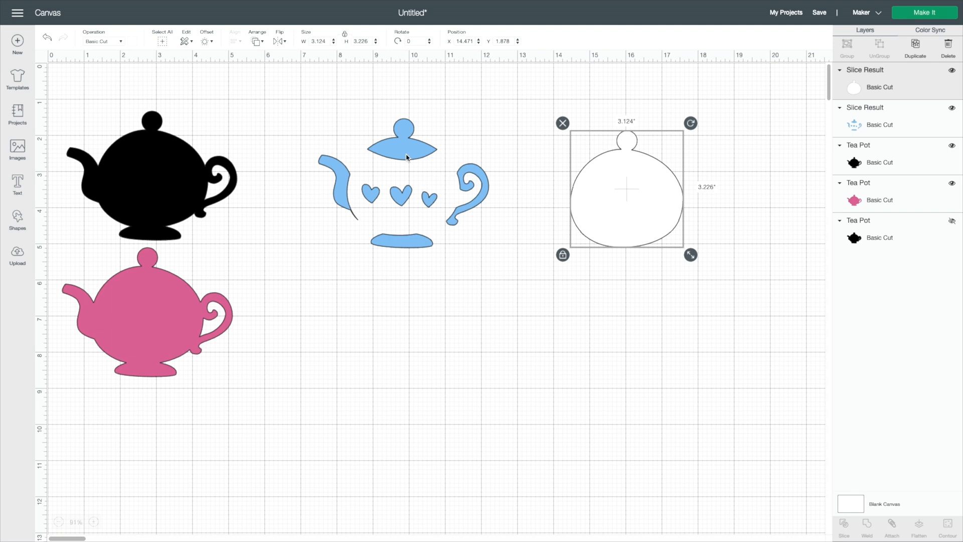
left_click(406, 157)
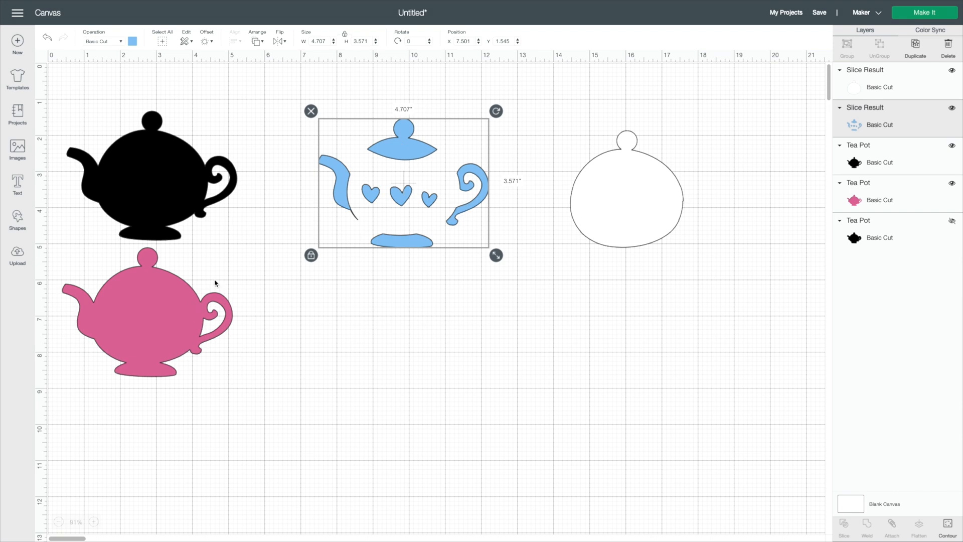
left_click(159, 194)
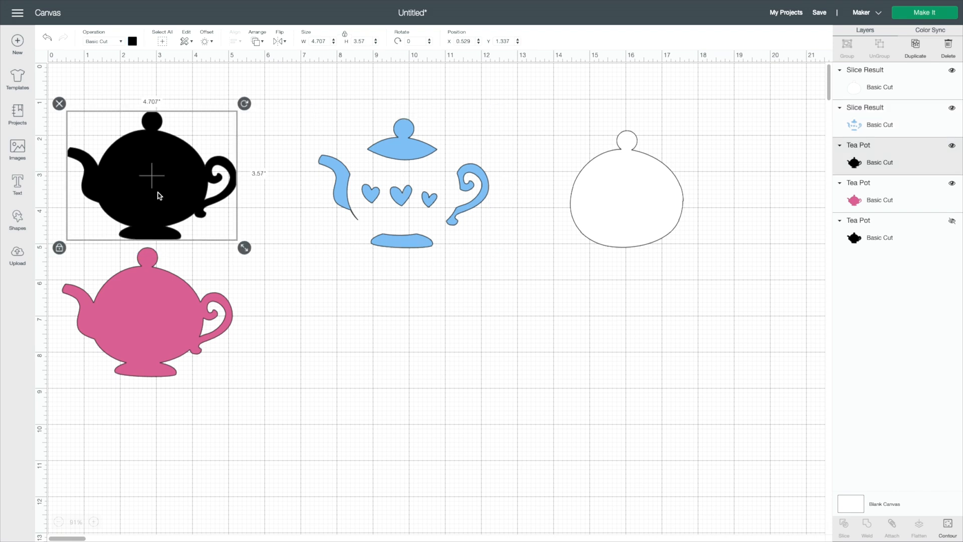
left_click(167, 325)
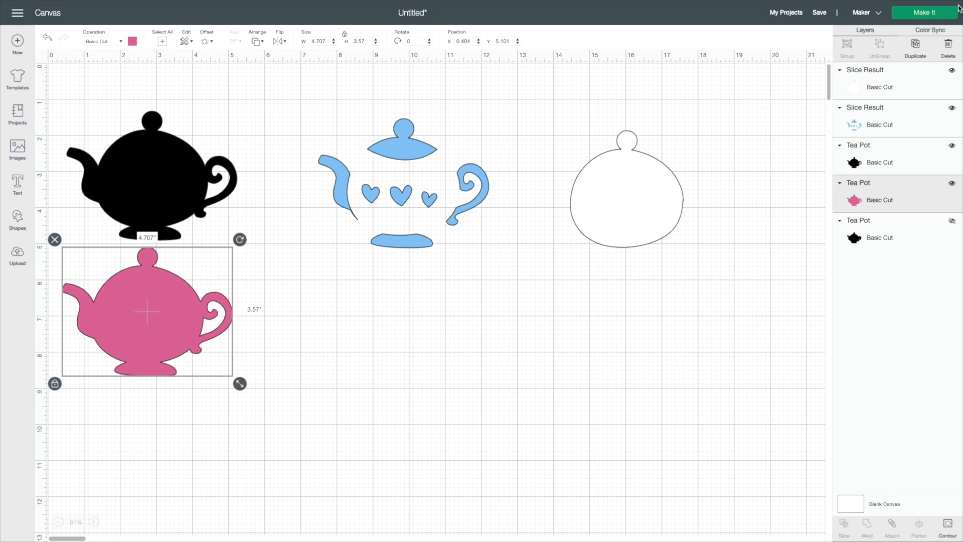
left_click(921, 14)
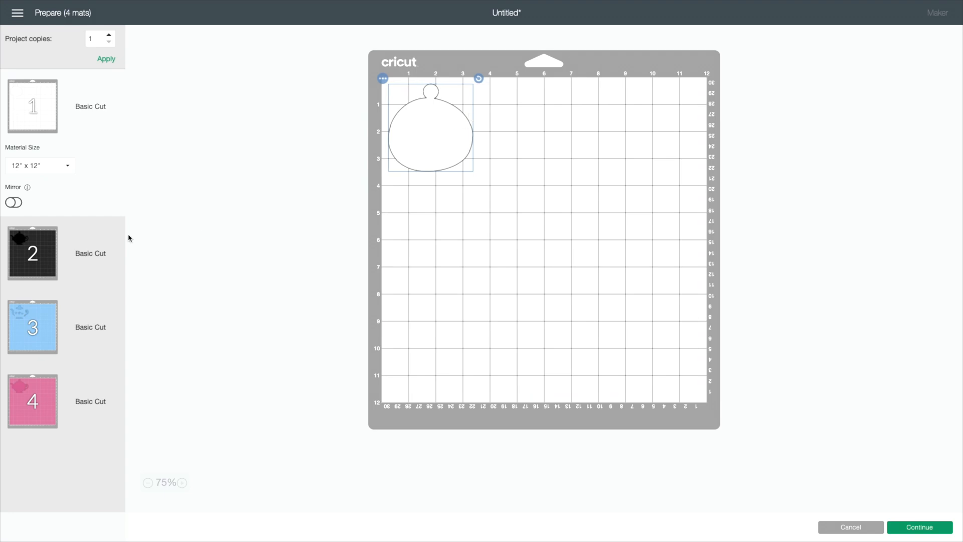
left_click(42, 249)
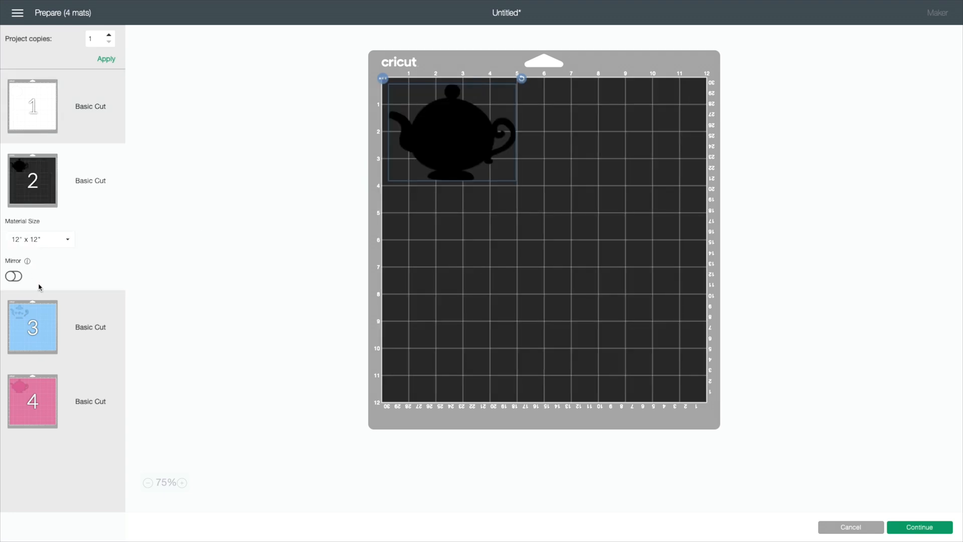
left_click(29, 335)
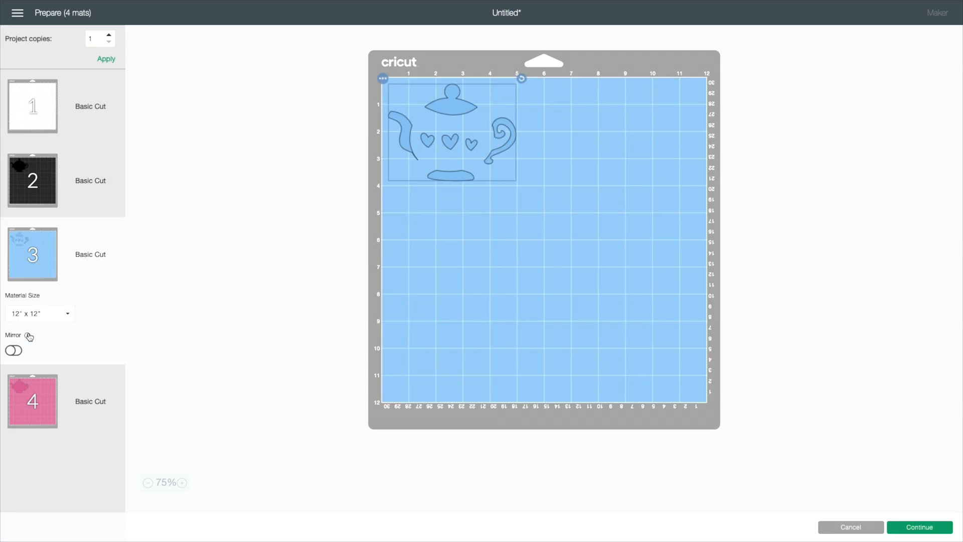
scroll(295, 200, "down", 1)
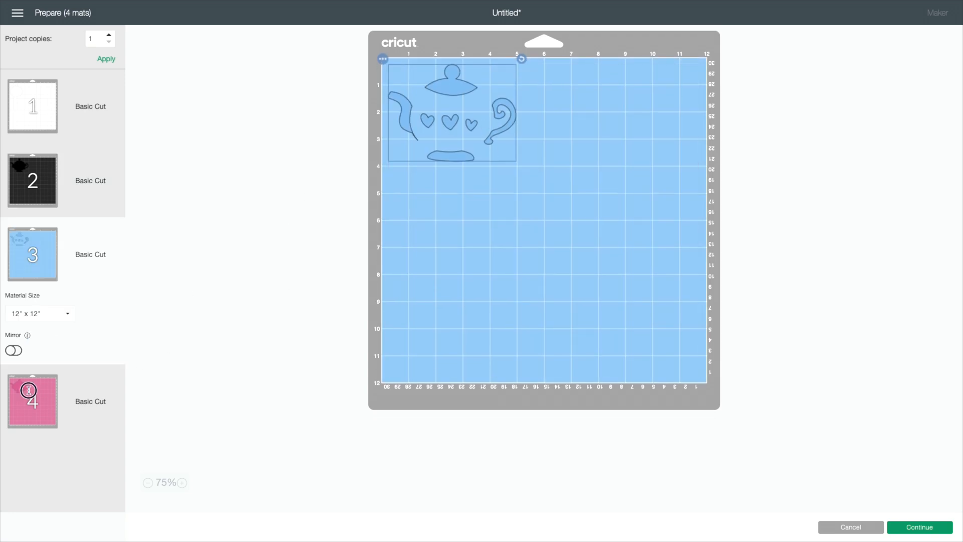
left_click(30, 393)
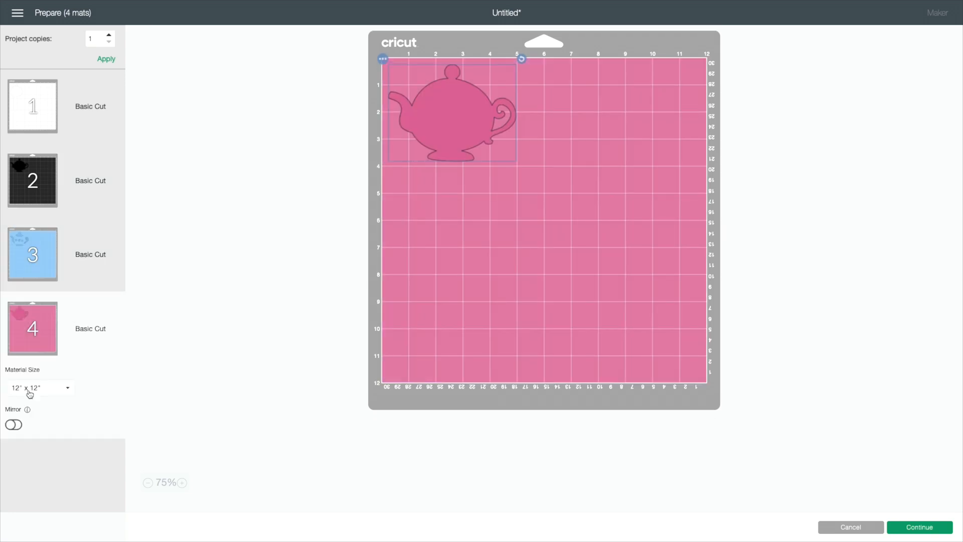